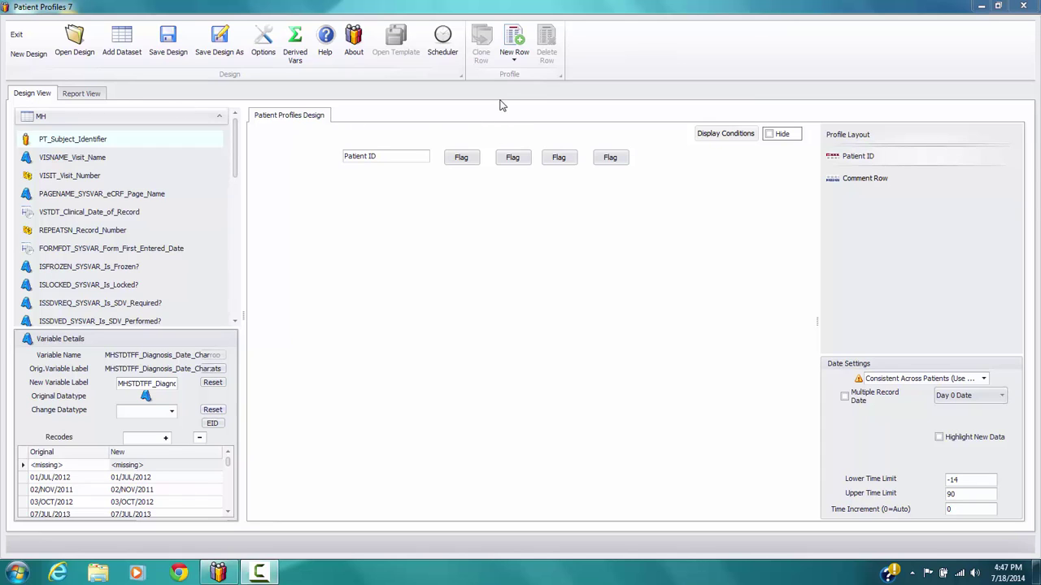
Add a Listing Table Row to the profile design and assign MHTERM_Diagnosis to its Column 1.
left_click(514, 57)
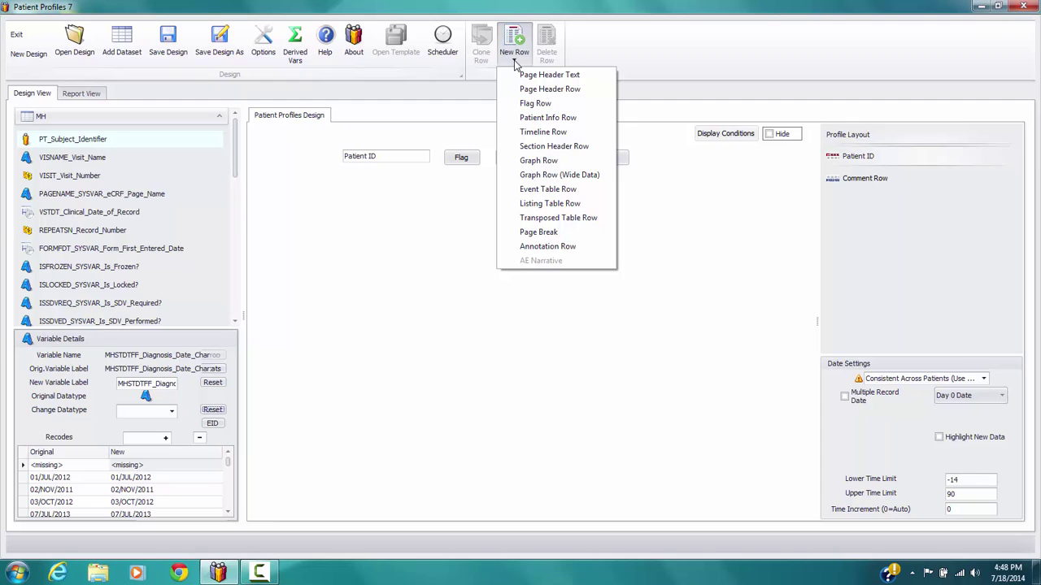
left_click(549, 204)
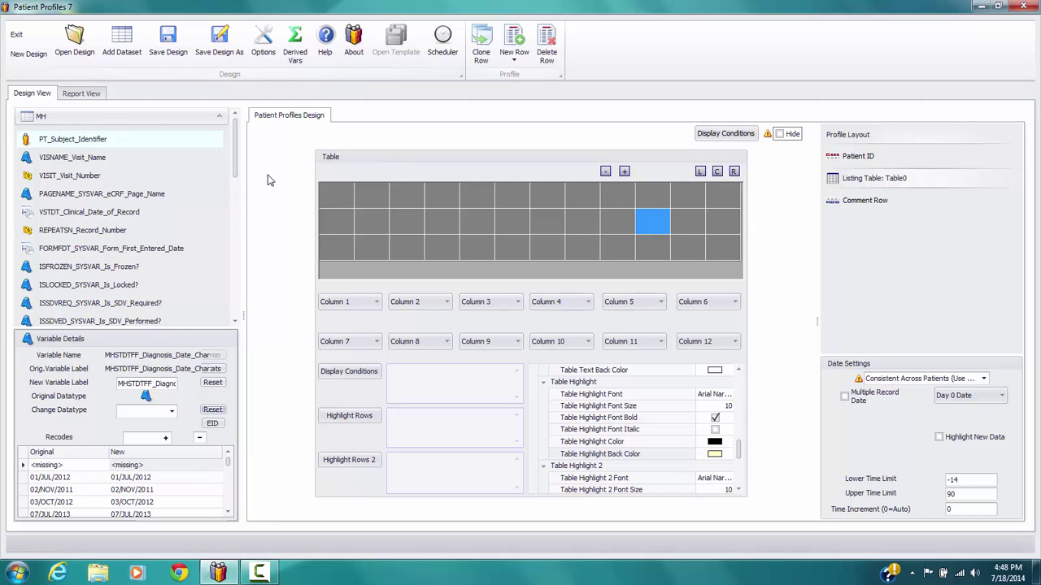
left_click_drag(236, 156, 240, 200)
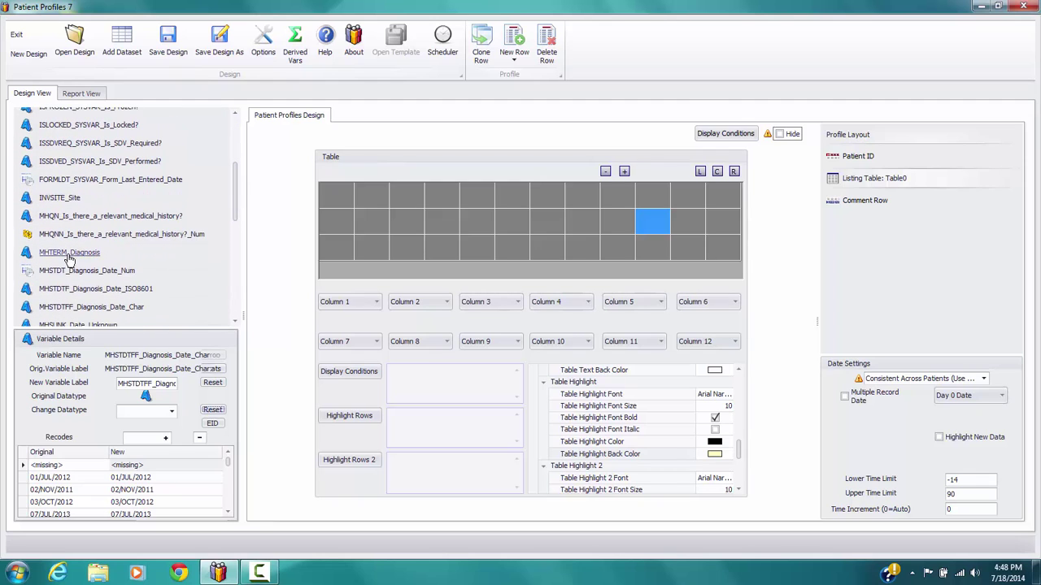
left_click_drag(69, 256, 354, 310)
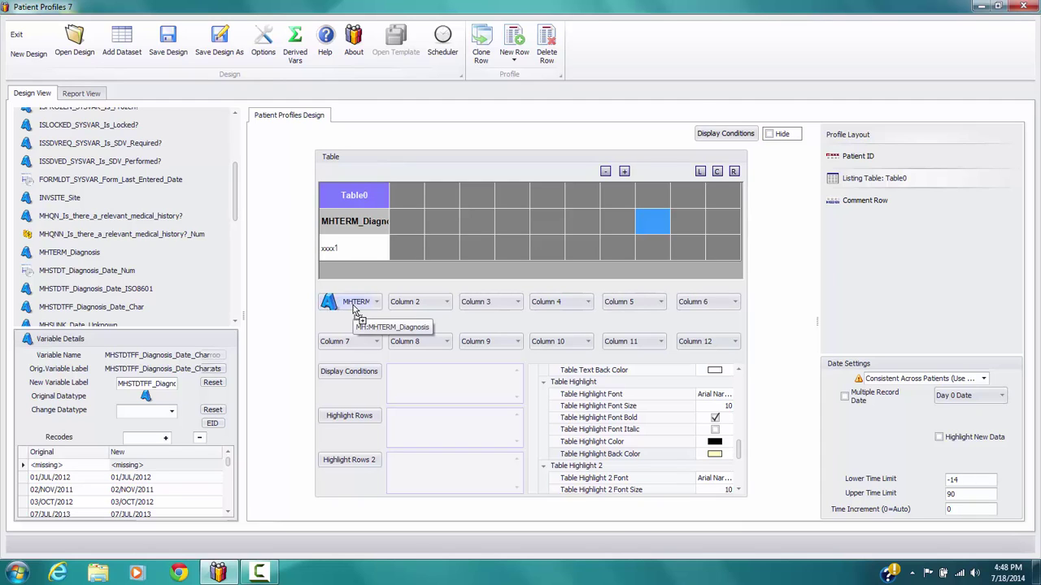
Assign MHSTDTFF_Diagnosis_Date_Char to Column 2 with its datatype changed to Date, and MHACTN_Is_this_Diagnosis_Active? to Column 3.
left_click_drag(235, 198, 237, 218)
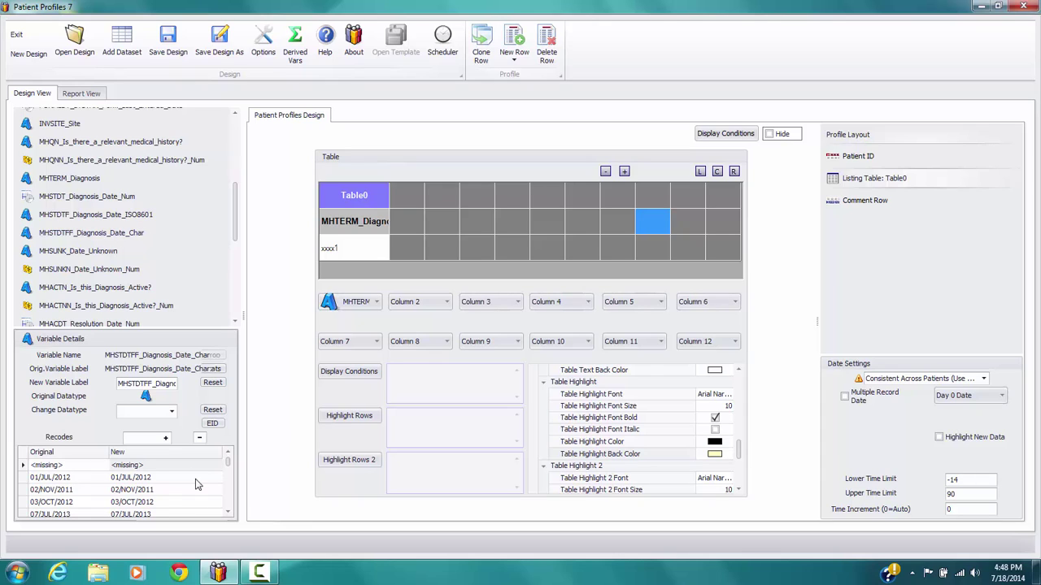
mouse_move(228, 462)
left_mouse_down()
mouse_move(229, 488)
mouse_move(233, 449)
left_mouse_up()
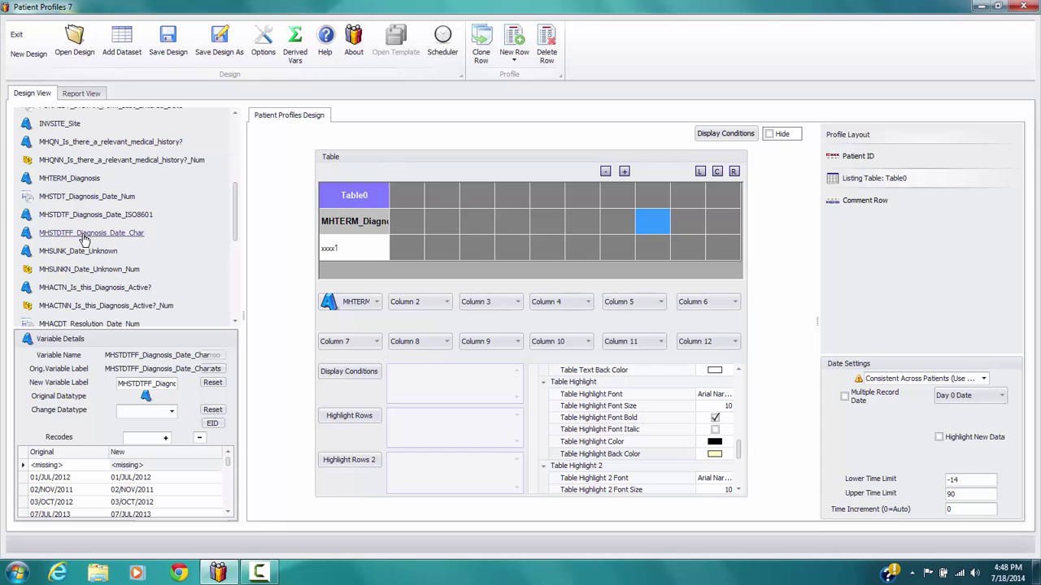
left_click_drag(84, 235, 413, 301)
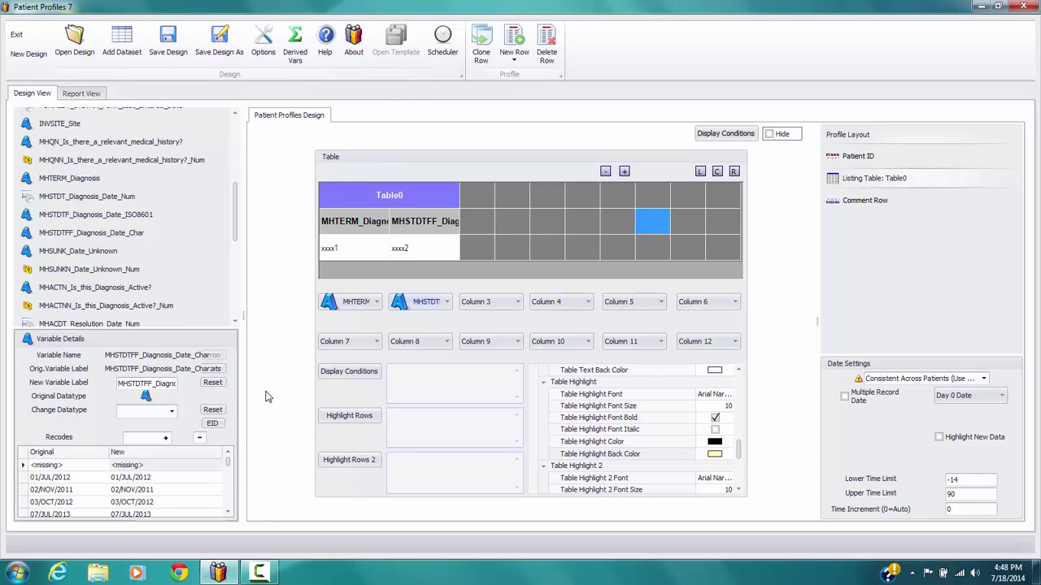
left_click(171, 412)
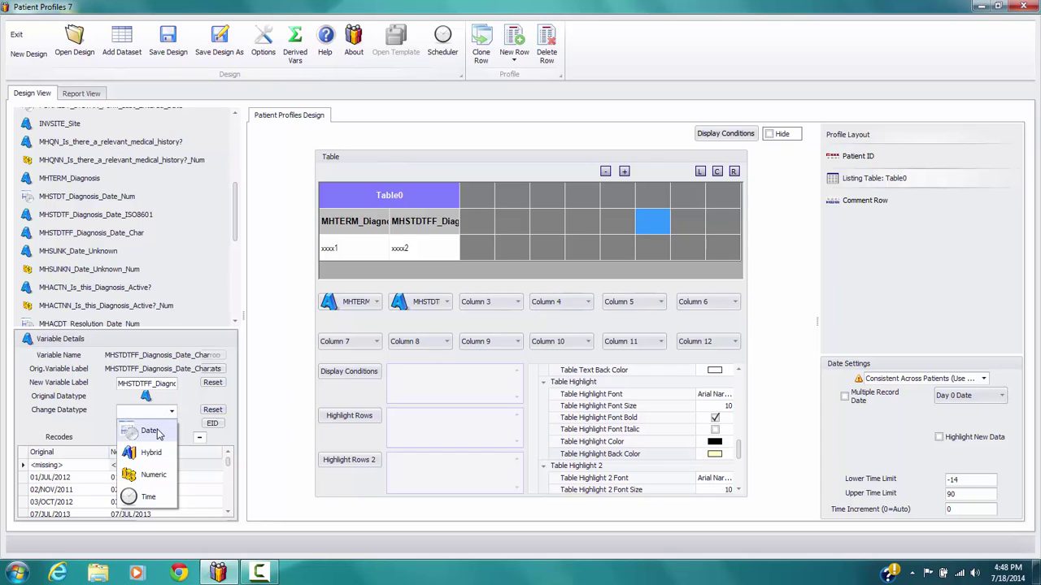
left_click(158, 432)
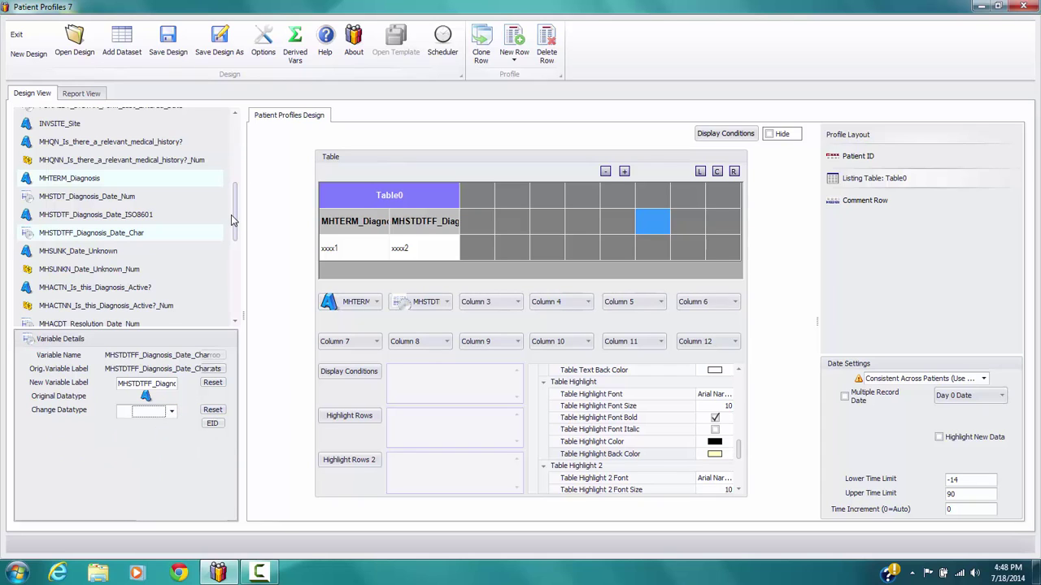
left_click_drag(231, 215, 234, 228)
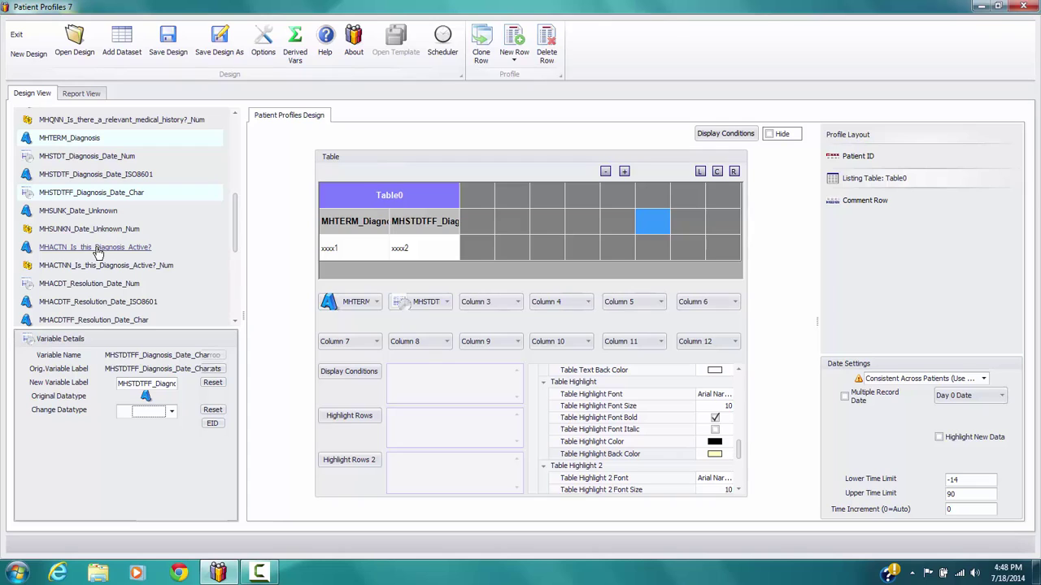
left_click_drag(96, 252, 483, 305)
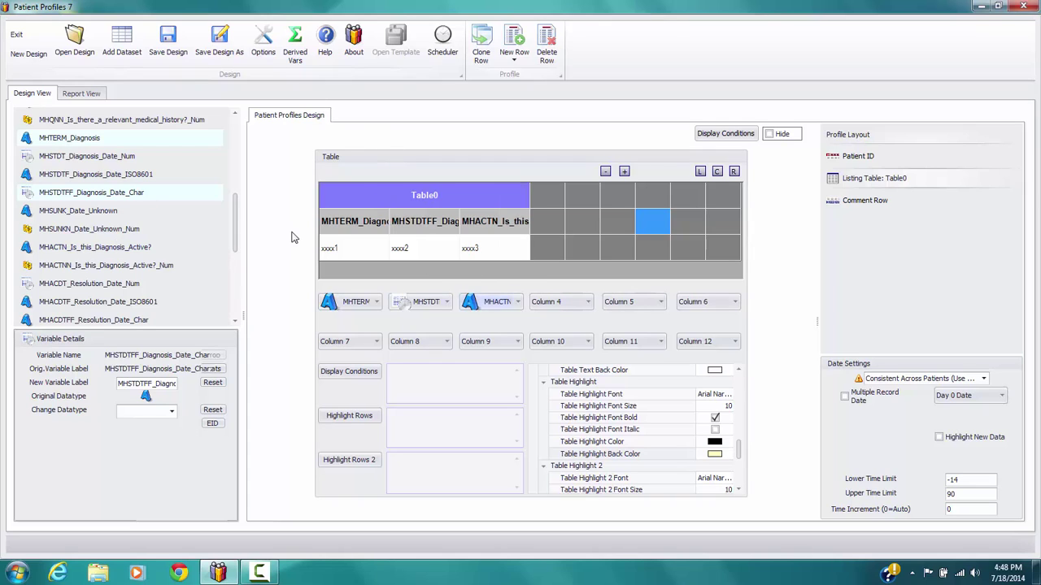
Change the datatype of MHACDTFF_Resolution_Date_Char to Date and assign the variable to Column 4.
left_click_drag(234, 224, 232, 243)
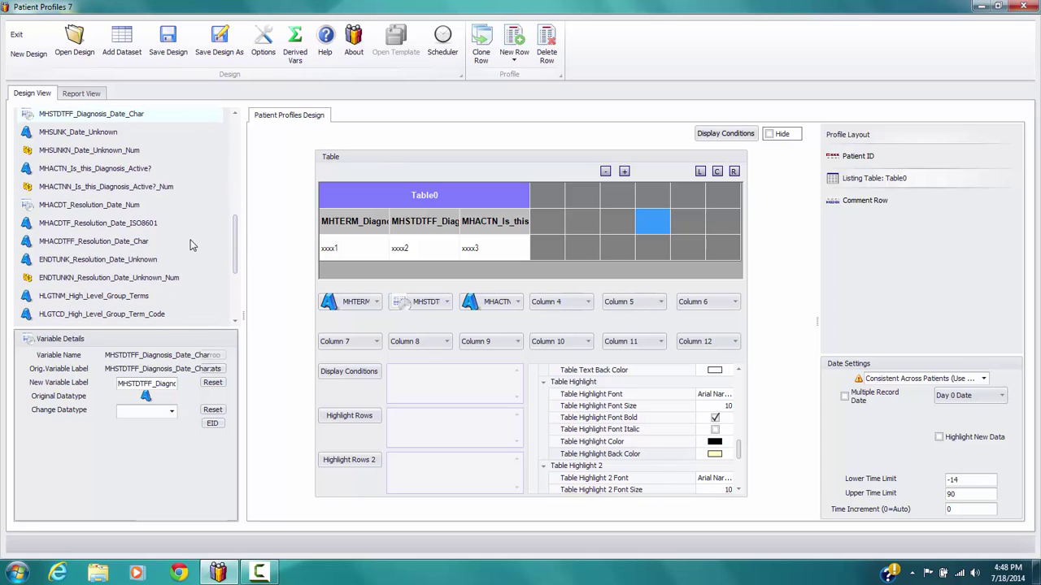
left_click(131, 245)
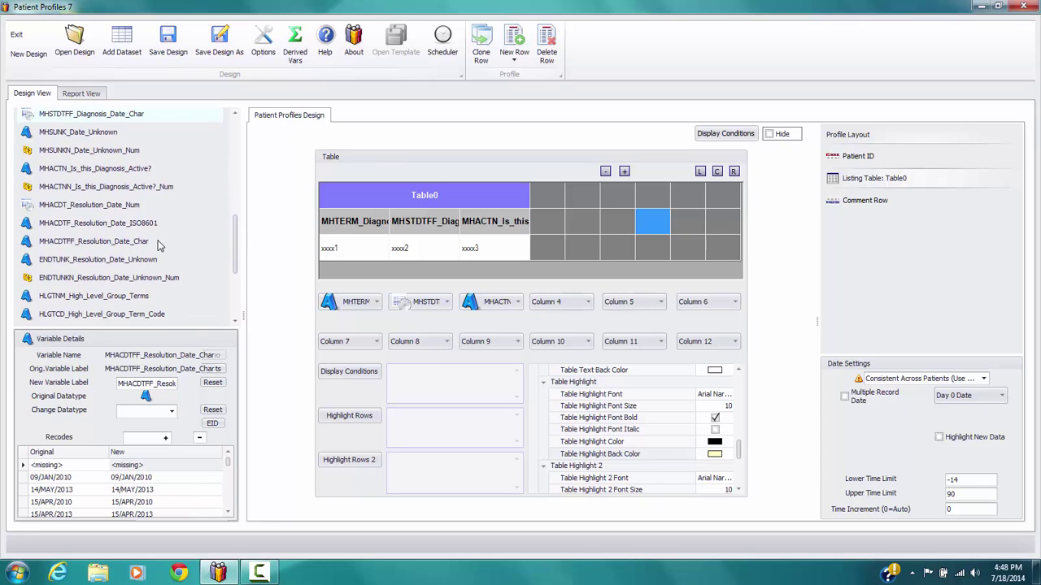
mouse_move(228, 462)
left_mouse_down()
mouse_move(230, 507)
mouse_move(229, 447)
left_mouse_up()
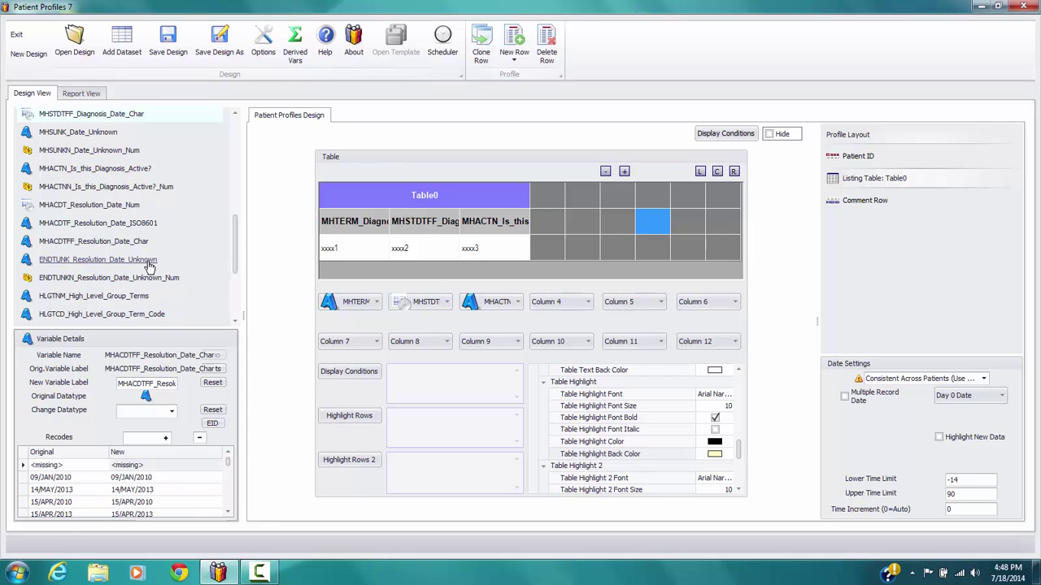
left_click(173, 416)
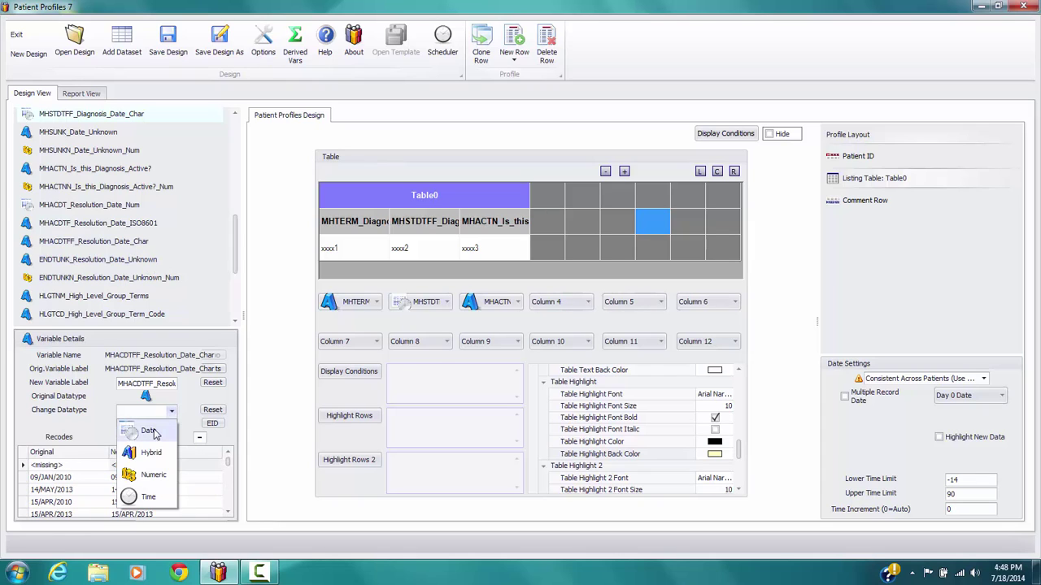
left_click(153, 429)
left_click_drag(127, 234, 568, 308)
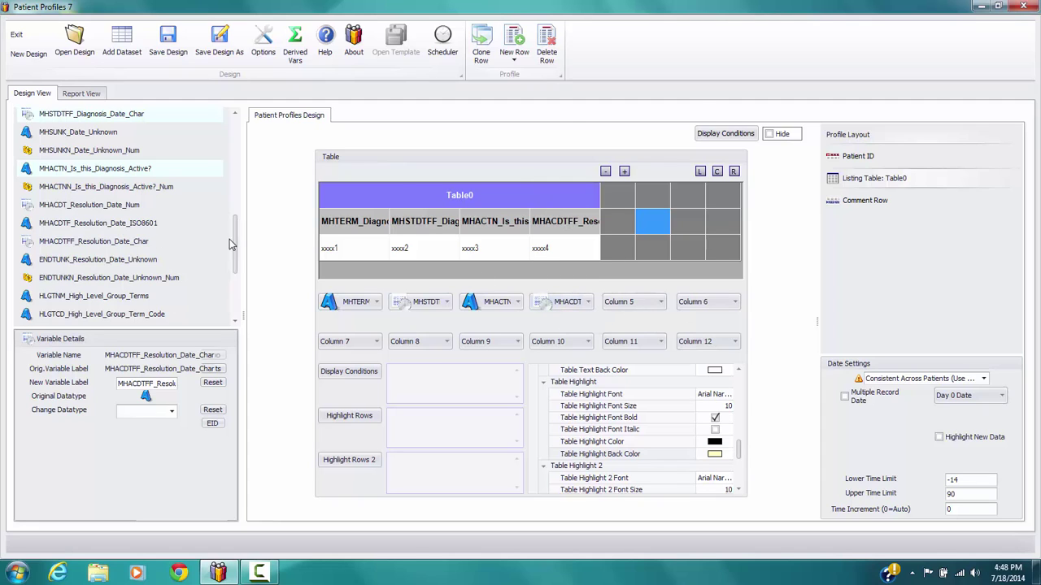
Assign PTNM_Preferred_Term to Column 5 of the listing table and view the resulting report.
left_click_drag(235, 241, 234, 281)
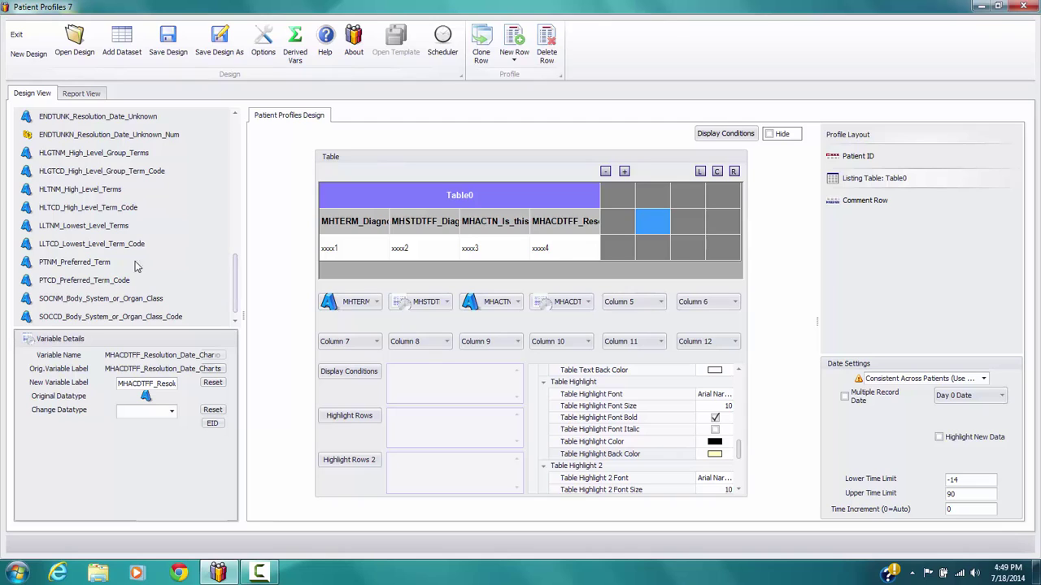
left_click_drag(77, 263, 631, 308)
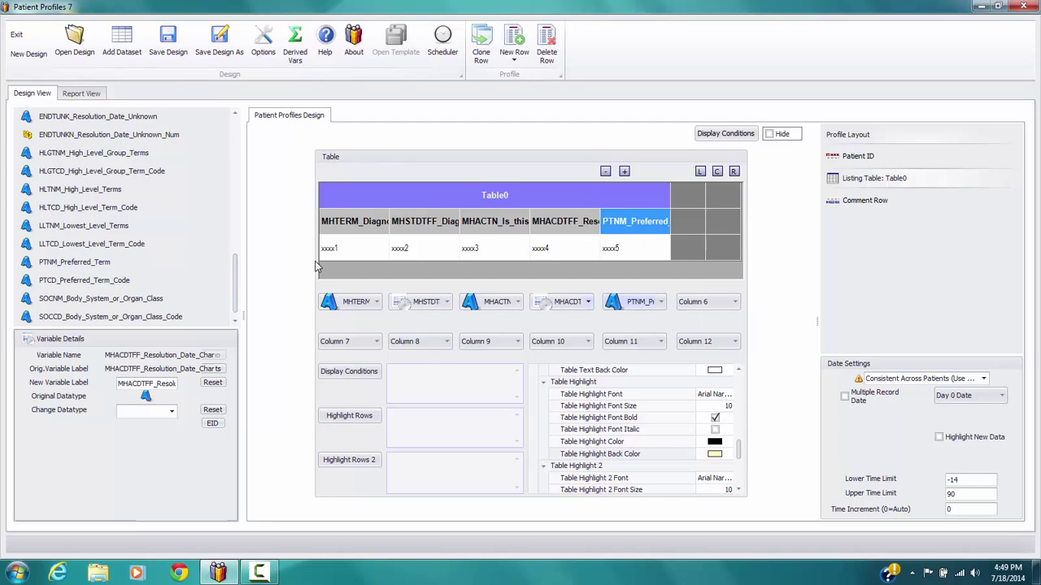
left_click(92, 94)
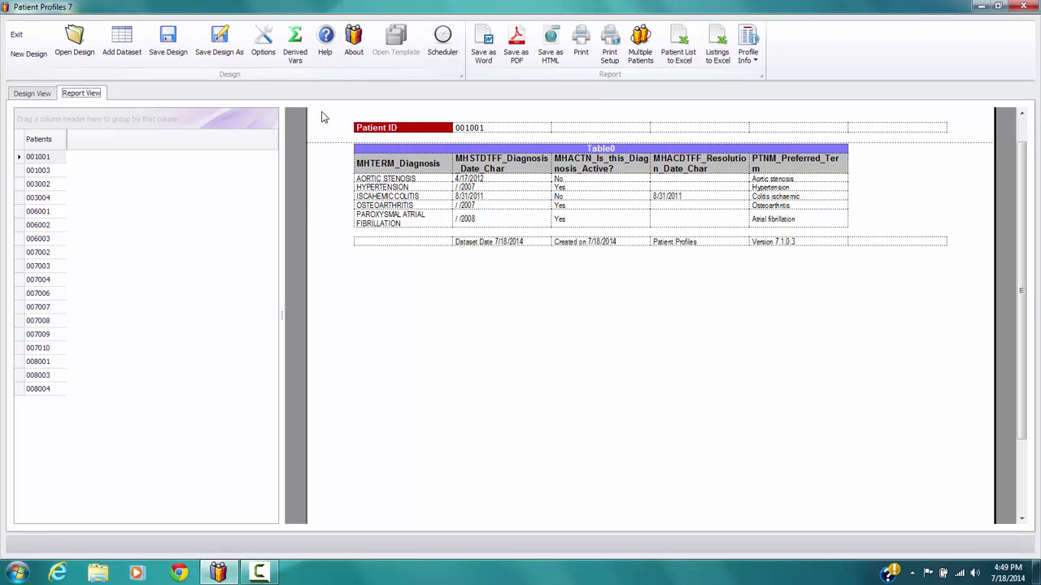
In the design options, set the Date Display Format to ddmmmyy and the Imputed Dates Indicator to UNK.
left_click(268, 35)
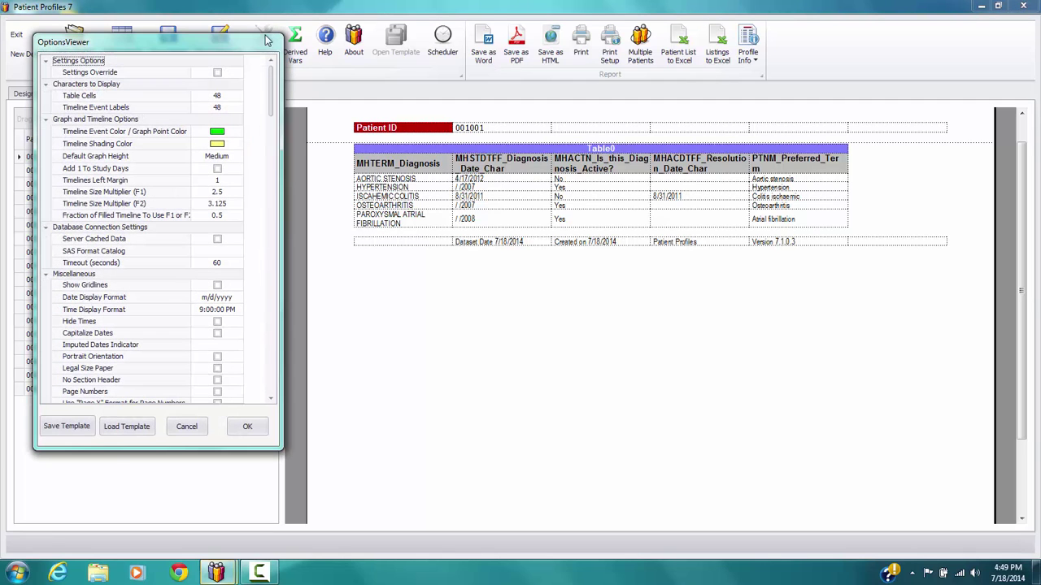
left_click_drag(270, 105, 273, 121)
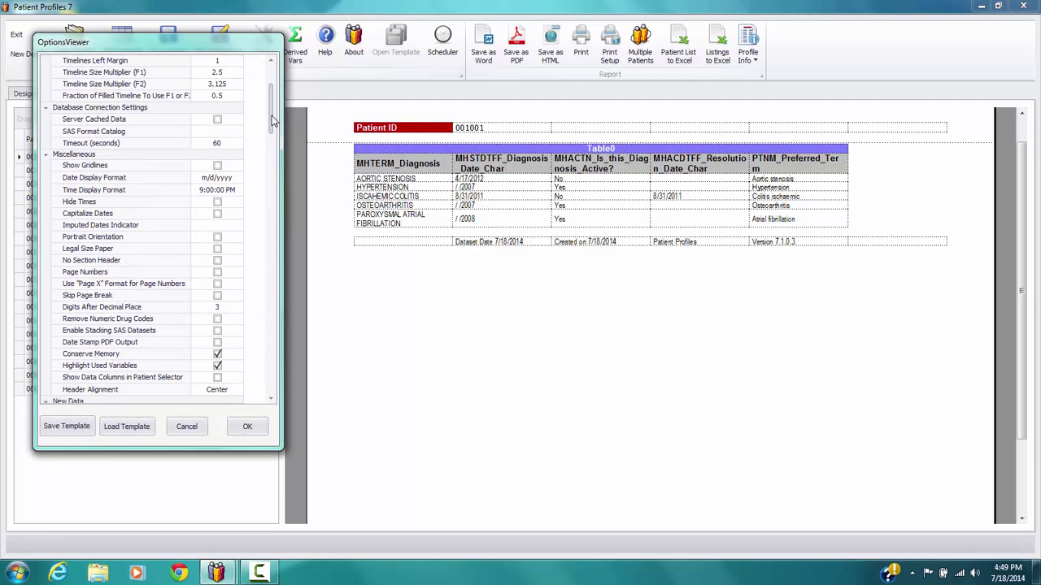
left_click(239, 177)
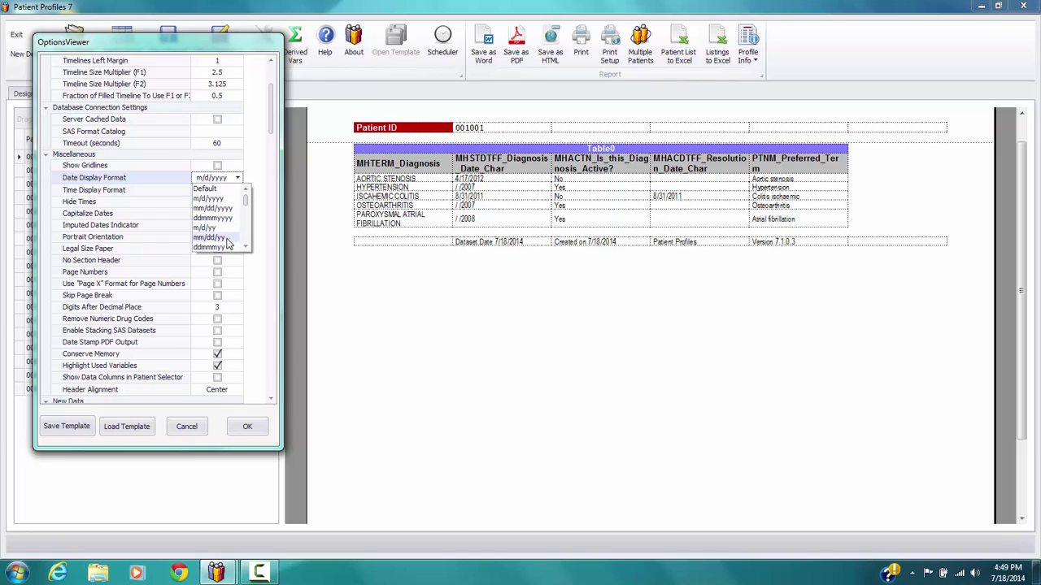
left_click(209, 247)
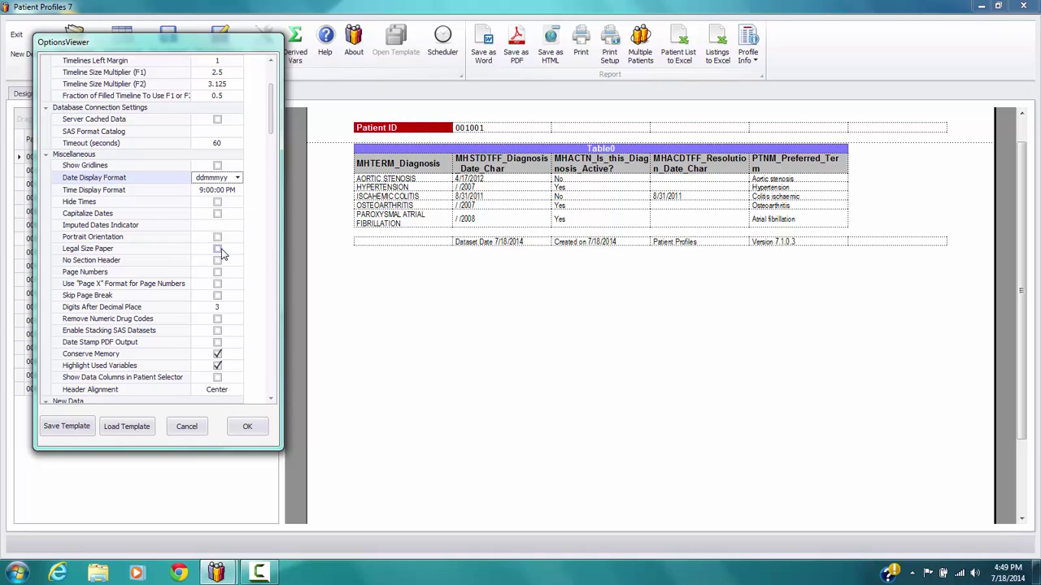
left_click(215, 227)
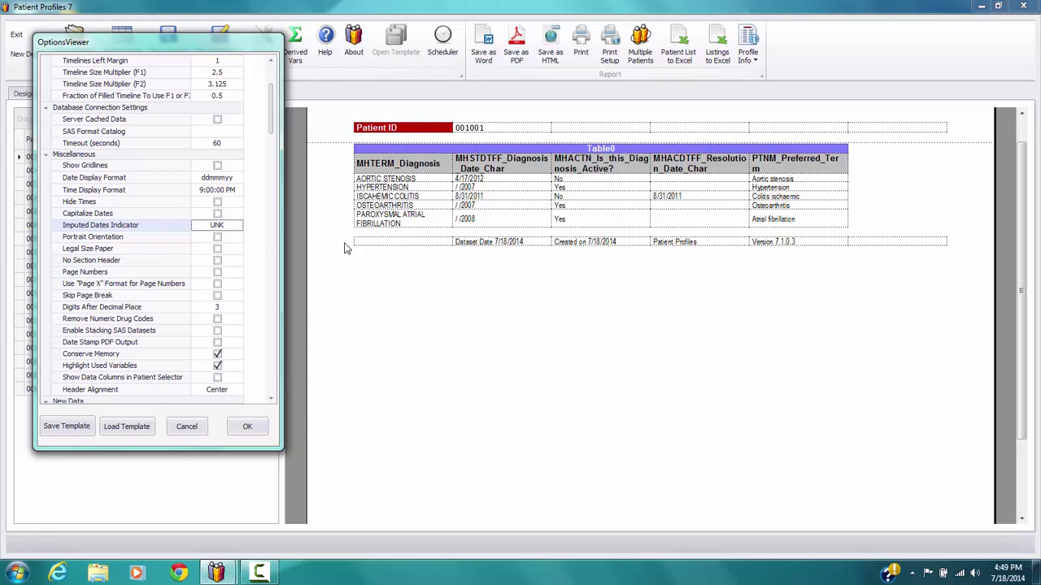
Enable Show Data Columns in Patient Selector, set the Header Alignment to Left, and apply the options.
scroll(274, 106, "up", 1)
mouse_move(274, 106)
left_mouse_down()
mouse_move(273, 90)
mouse_move(270, 126)
left_mouse_up()
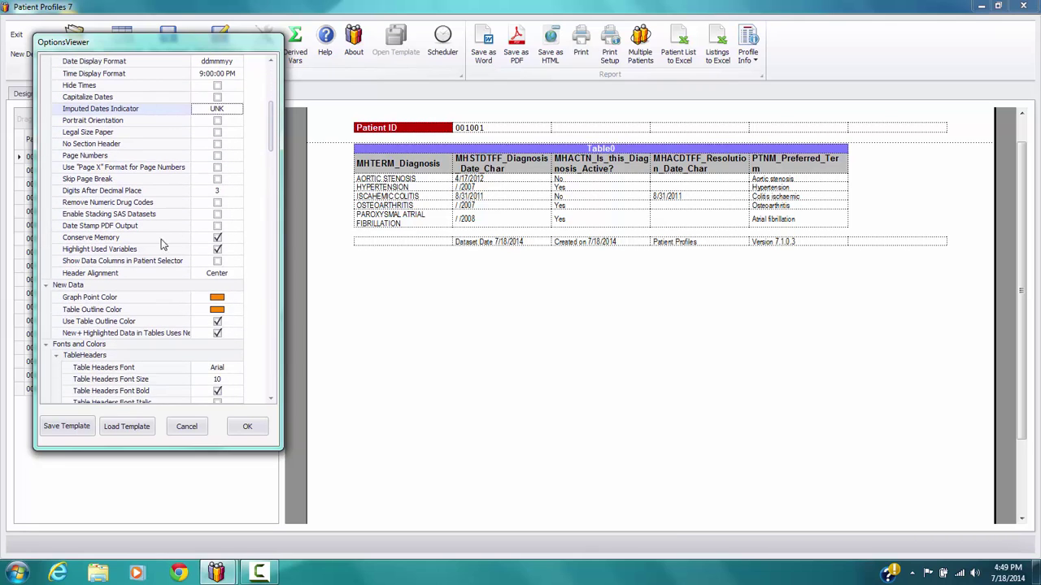
left_click(217, 261)
left_click(217, 274)
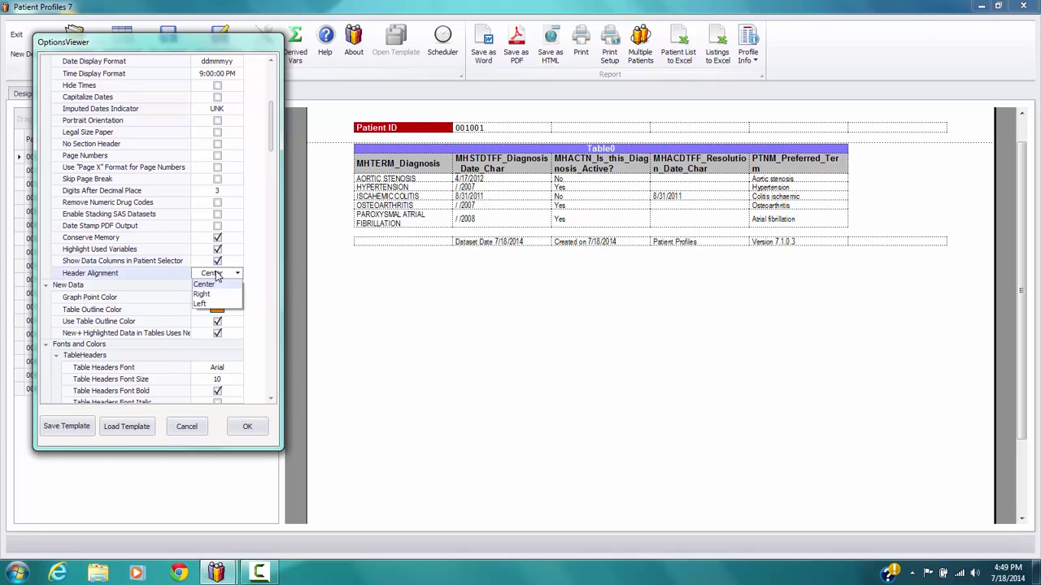
left_click(201, 304)
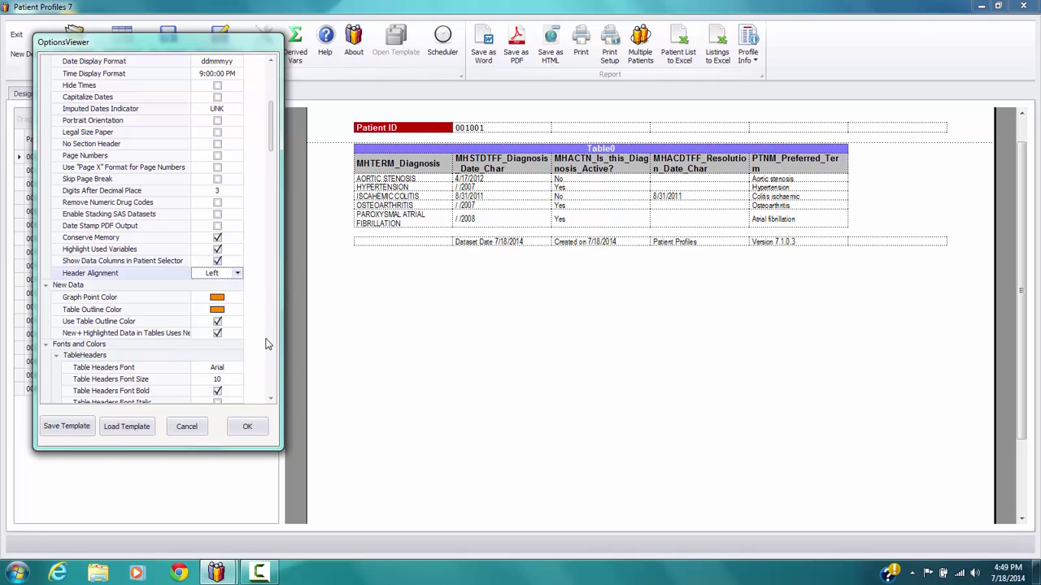
left_click(261, 434)
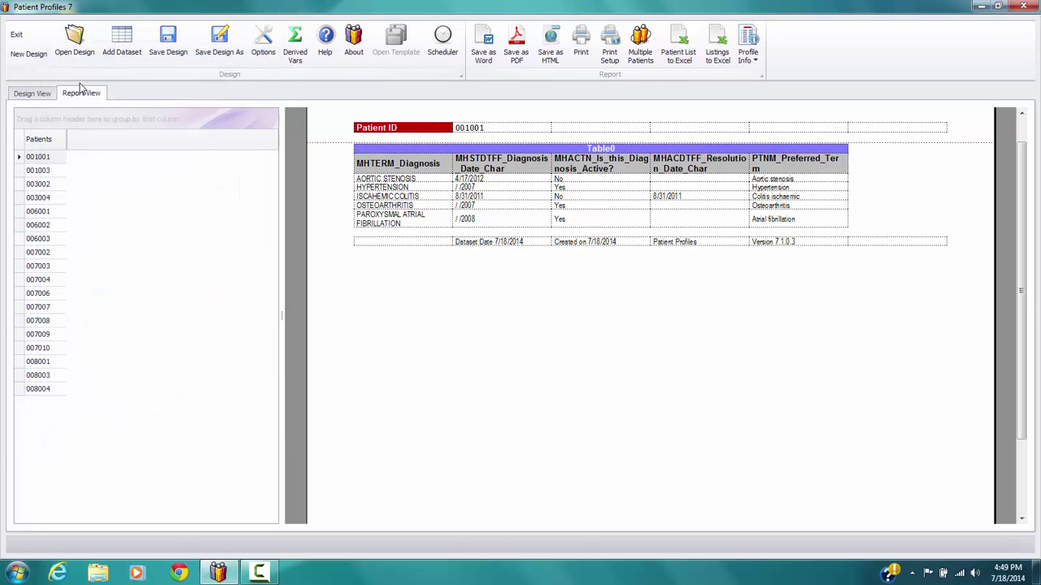
Regenerate the report from the design to check the changed date, header and patient selector options, and return to the design.
left_click(34, 95)
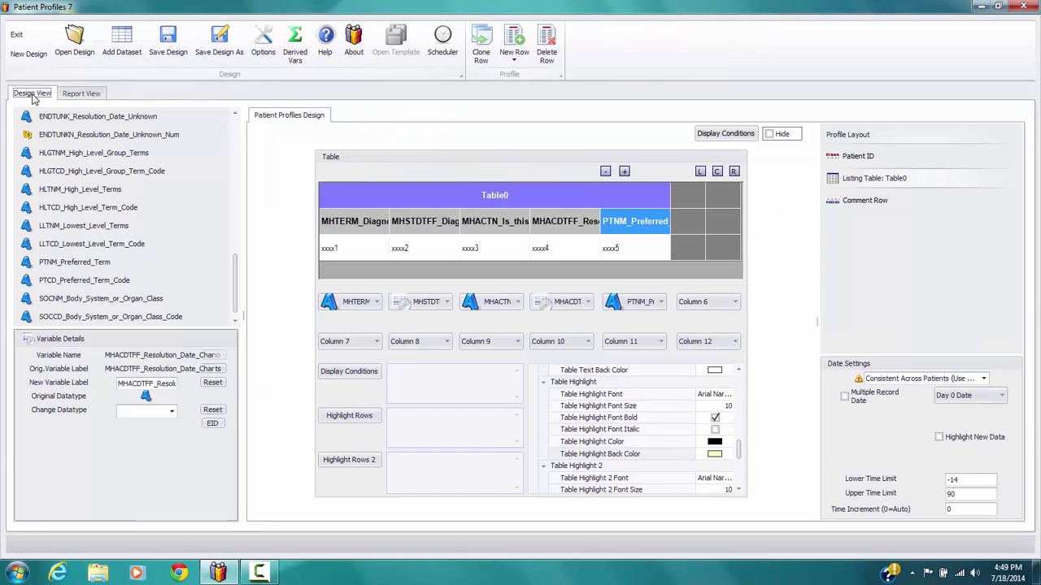
left_click(82, 94)
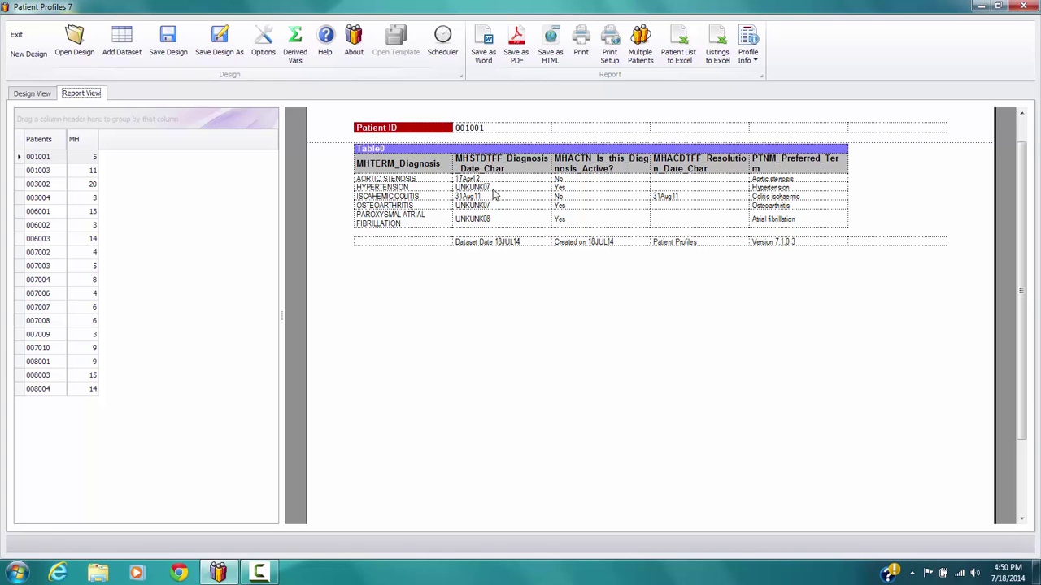
left_click(37, 95)
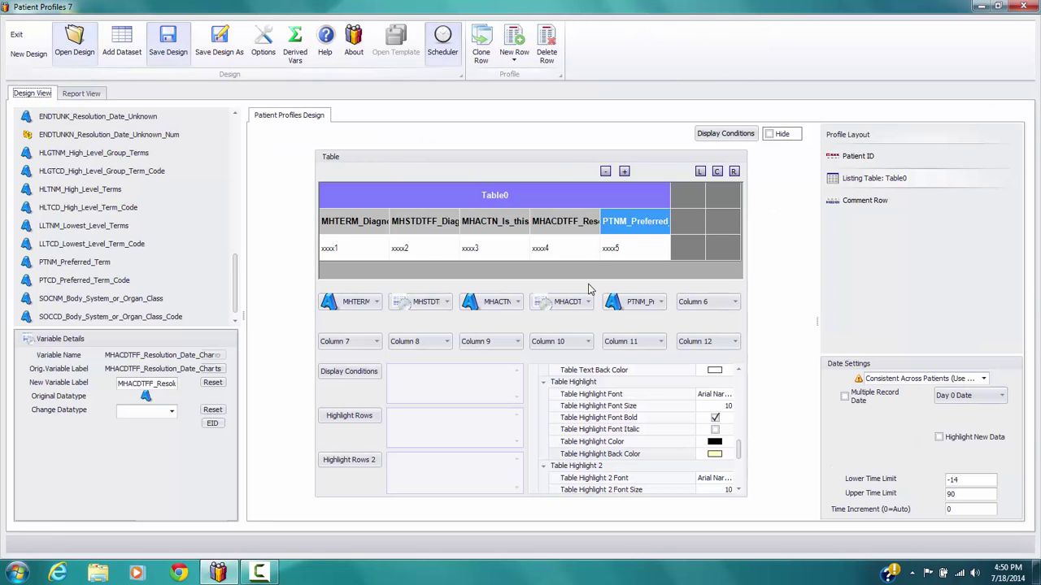
Set both the listing table's header title and its Table Name option to Medical History.
left_click_drag(739, 452, 746, 369)
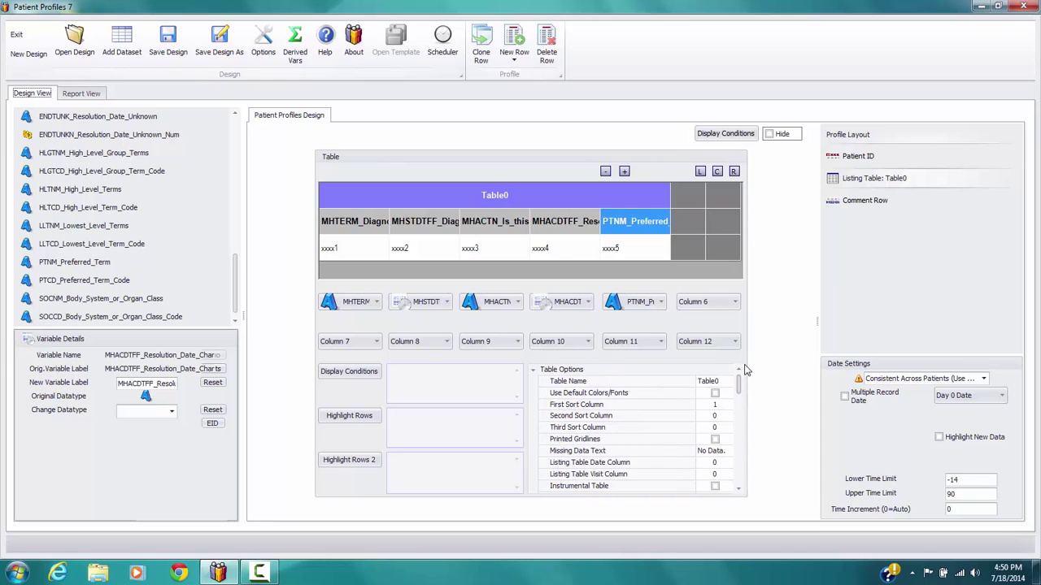
left_click(513, 195)
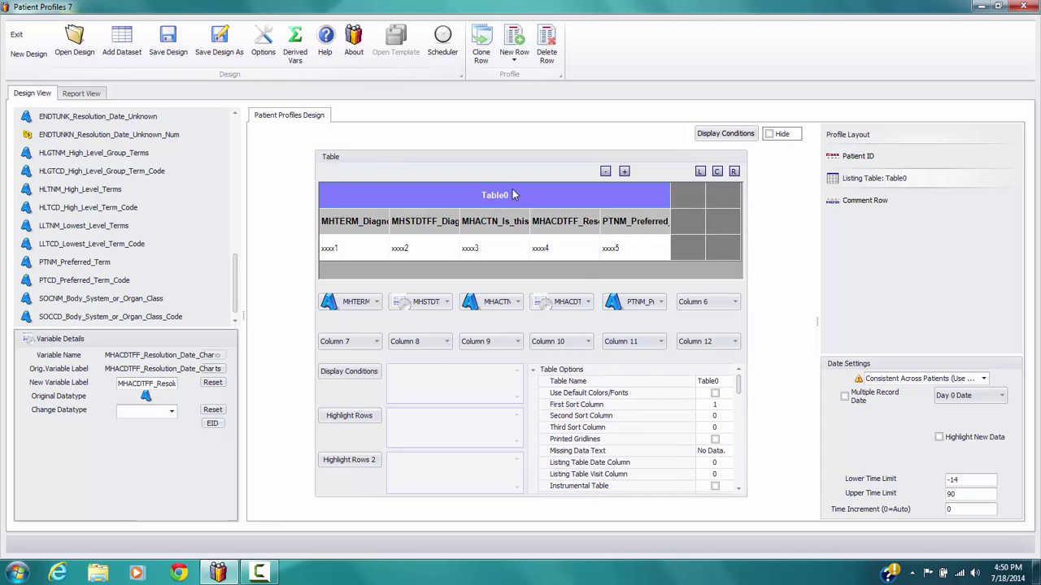
type("Medical History")
left_click(655, 376)
type("M")
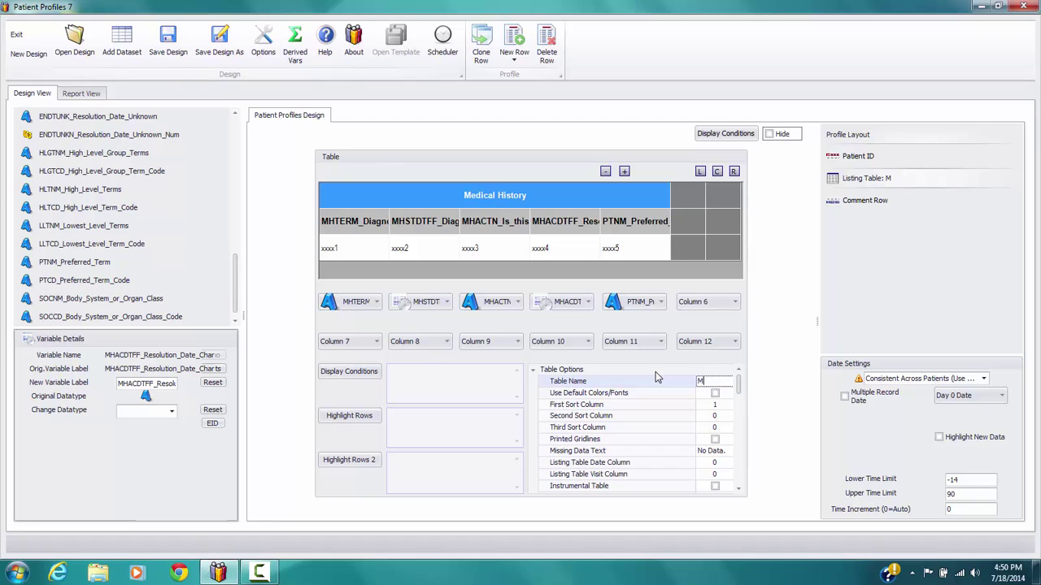
type("edical History")
left_click_drag(739, 388, 738, 394)
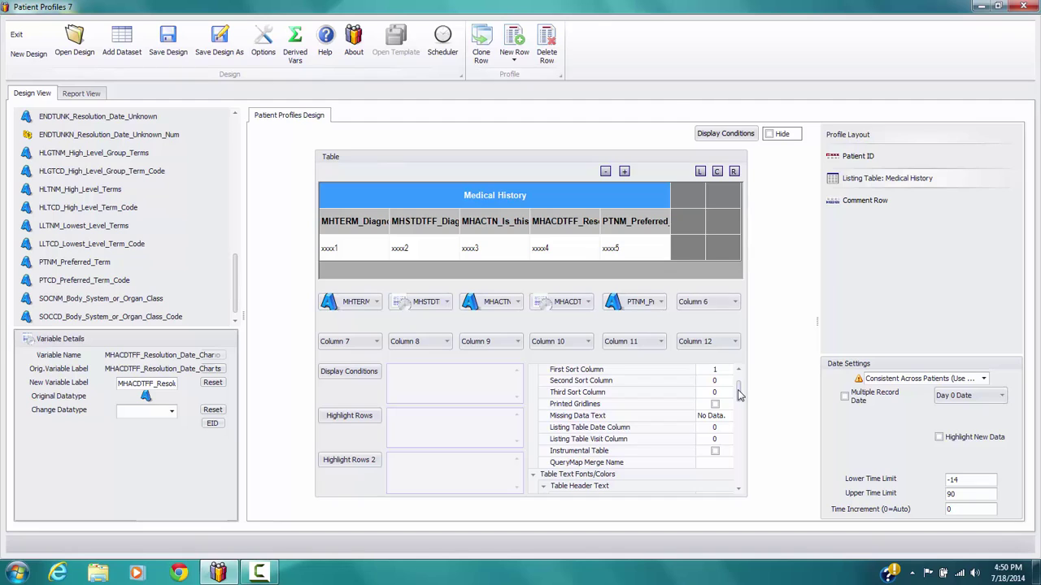
Enable Printed Gridlines for the Medical History table and set its Table Header Text Color to Black.
left_click(714, 405)
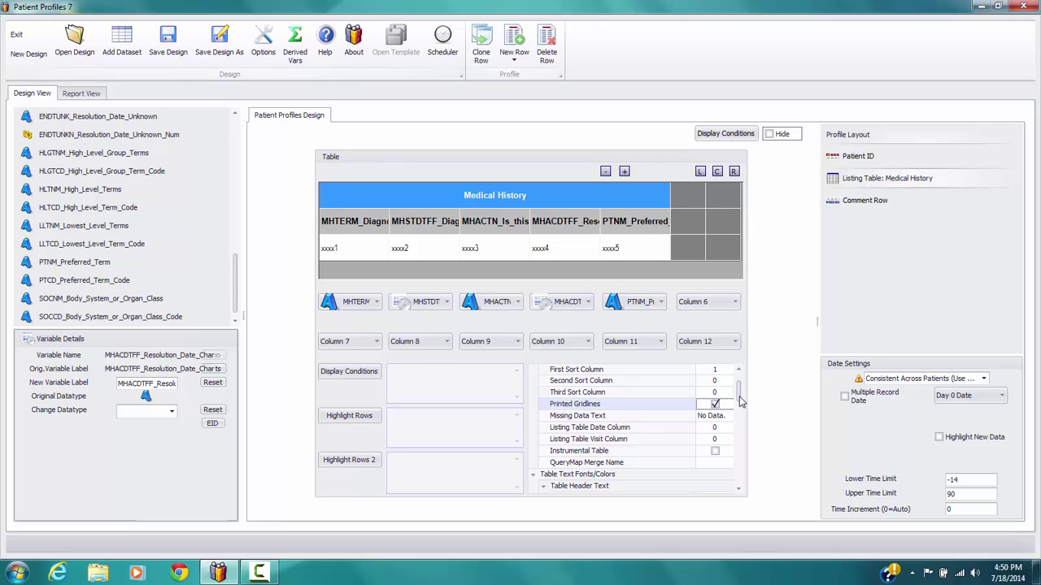
left_click_drag(742, 402, 742, 420)
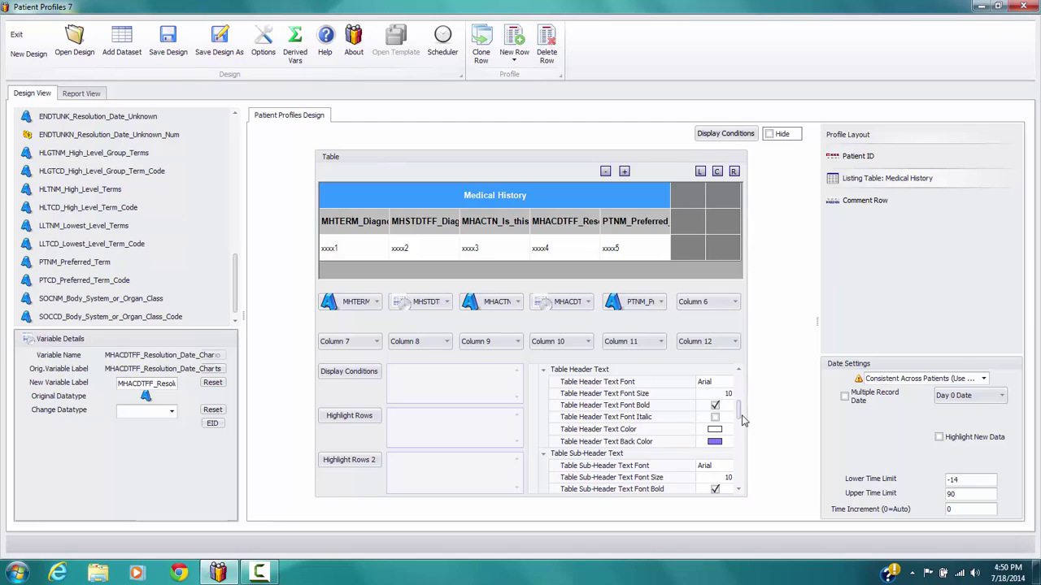
left_click(719, 431)
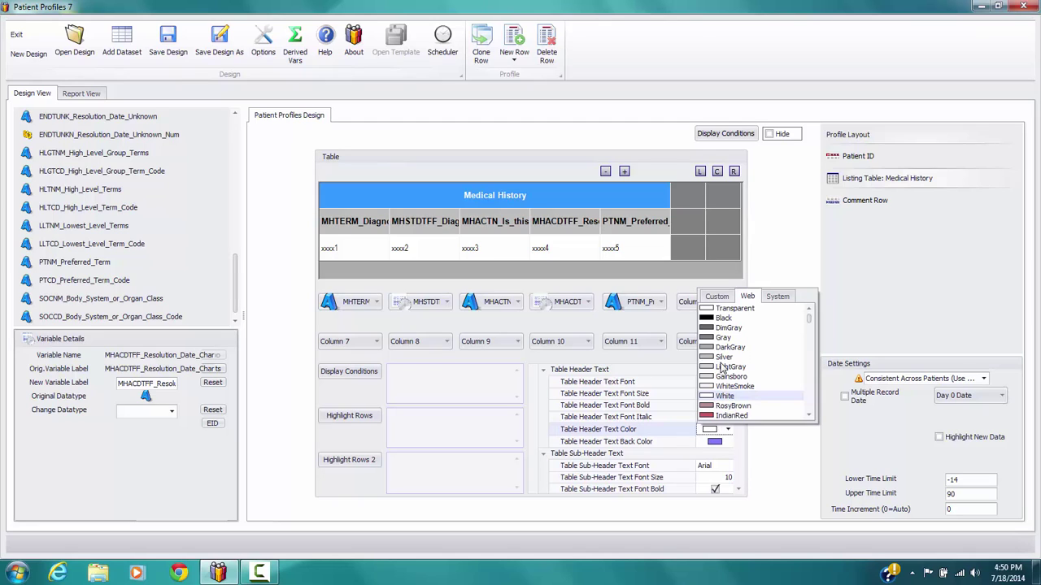
left_click(728, 328)
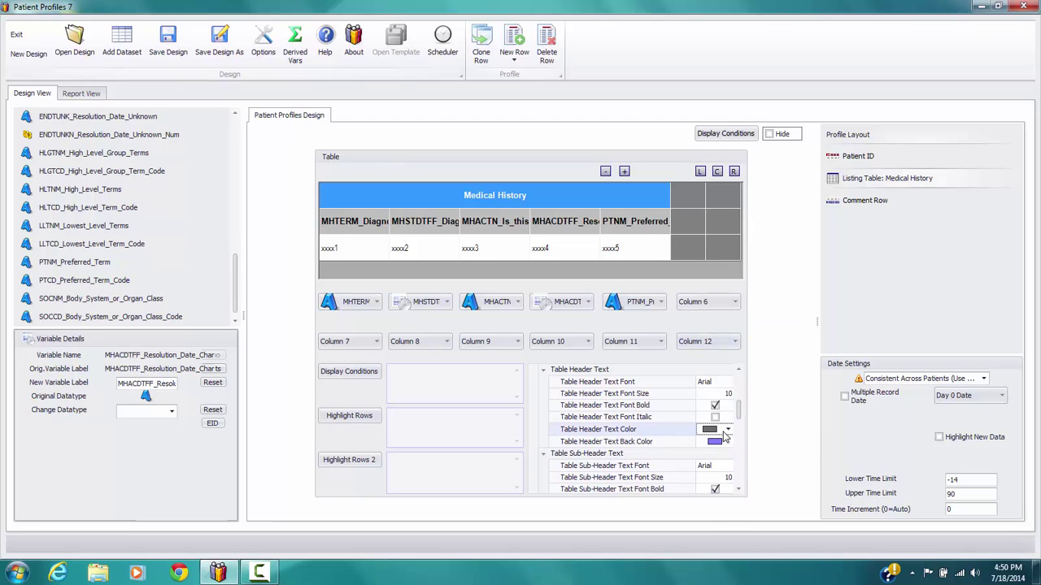
left_click(726, 431)
left_click(728, 322)
Set the Table Header Text Back Color to light cyan and apply it to the Medical History header.
left_click(723, 444)
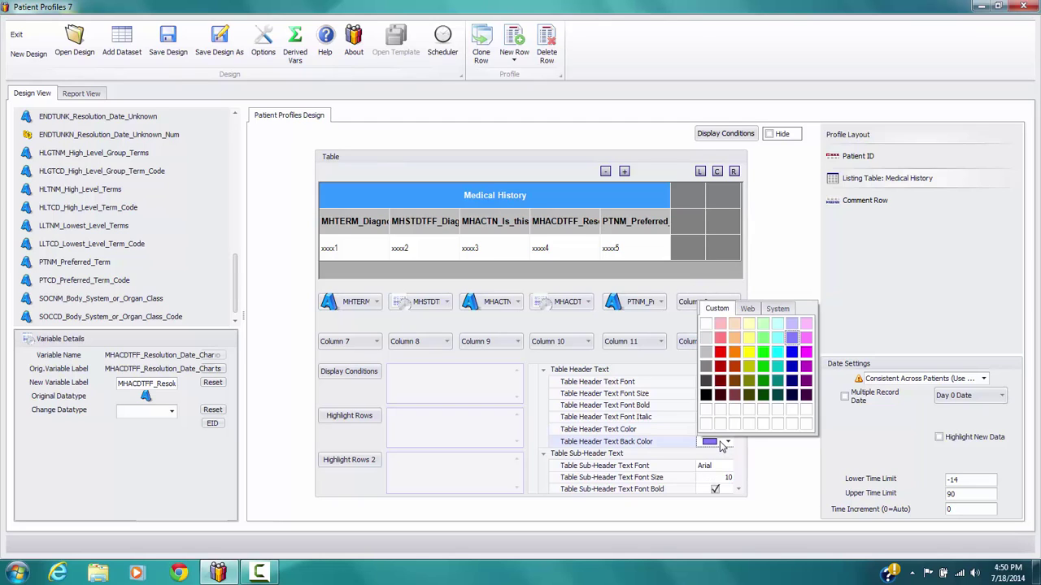
left_click(779, 322)
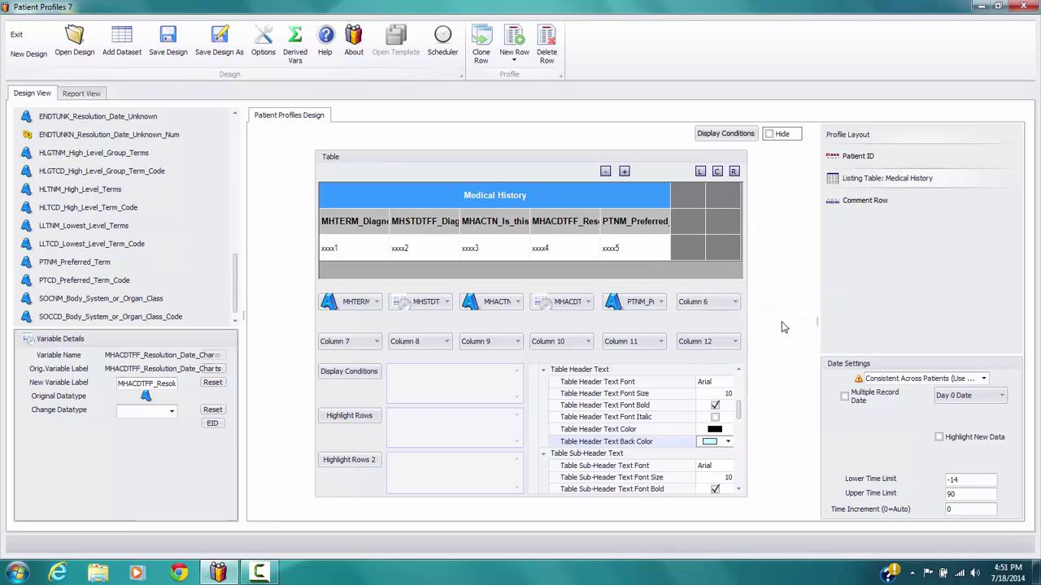
left_click(572, 198)
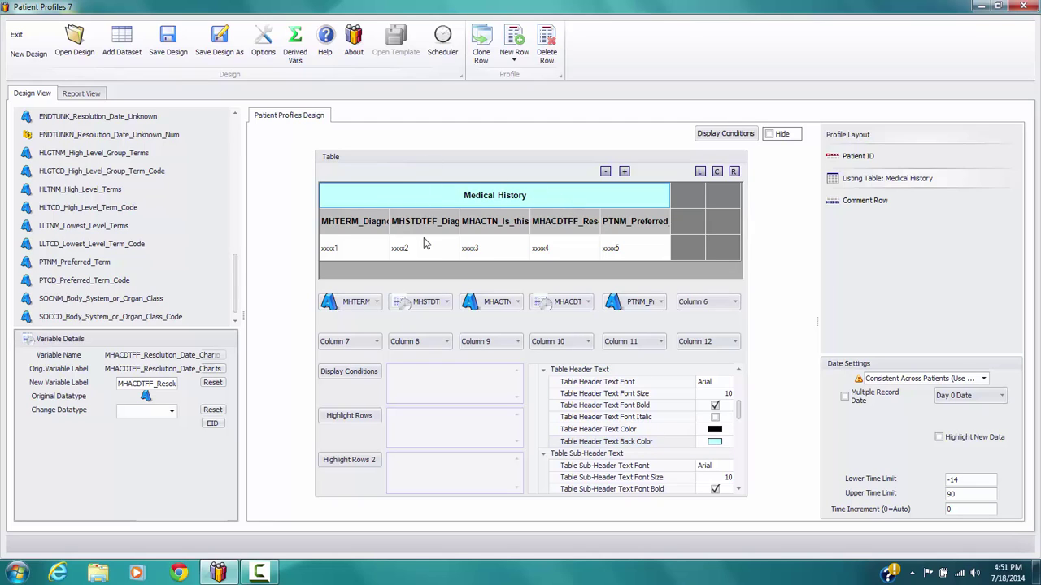
Format the table sub-header text at font size 8, italic and not bold, with a Gainsboro back color.
left_click(740, 492)
left_click(740, 491)
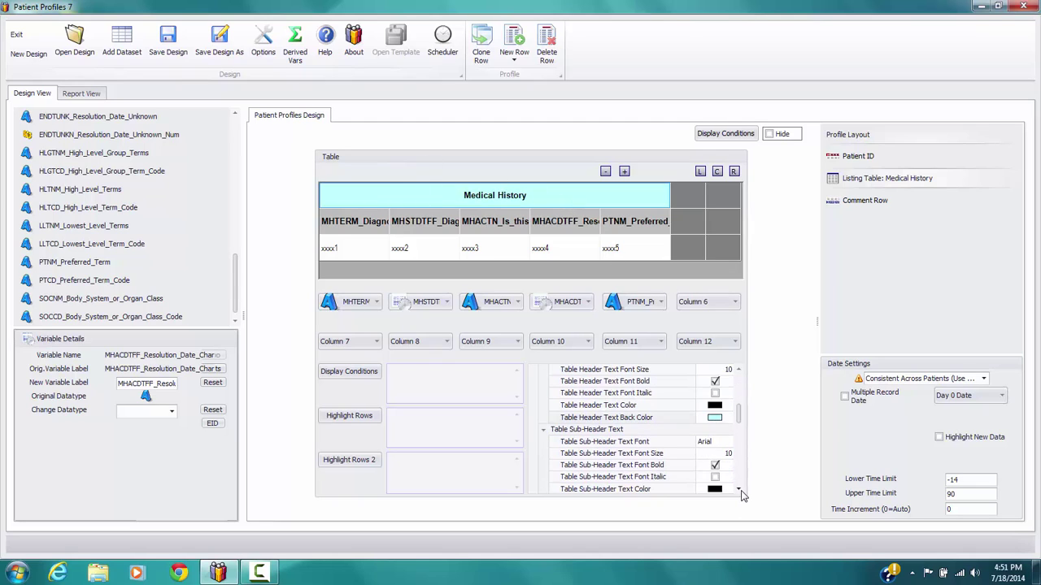
left_click(740, 491)
left_click(740, 491)
left_click(740, 491)
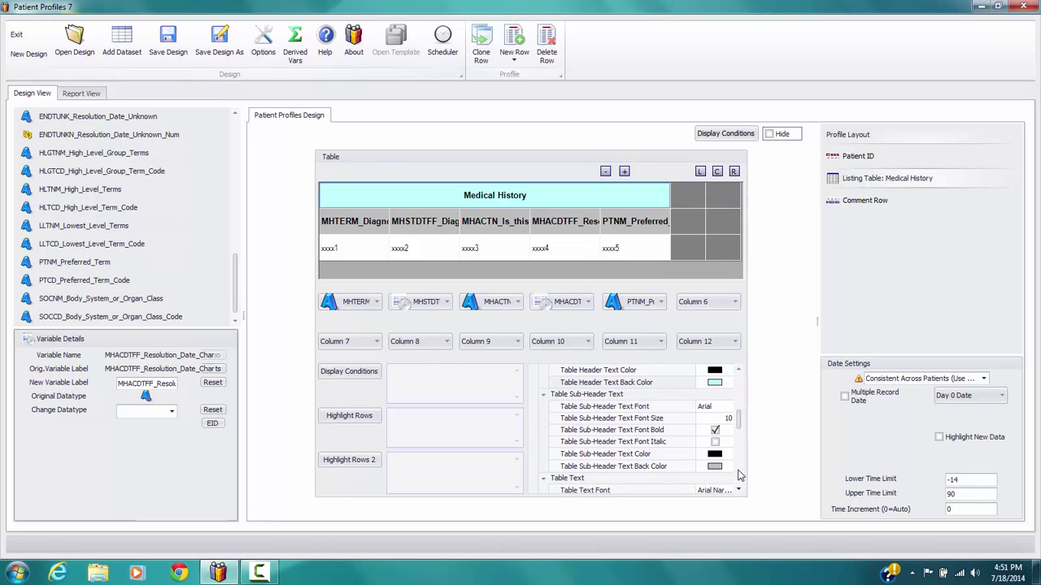
left_click(725, 421)
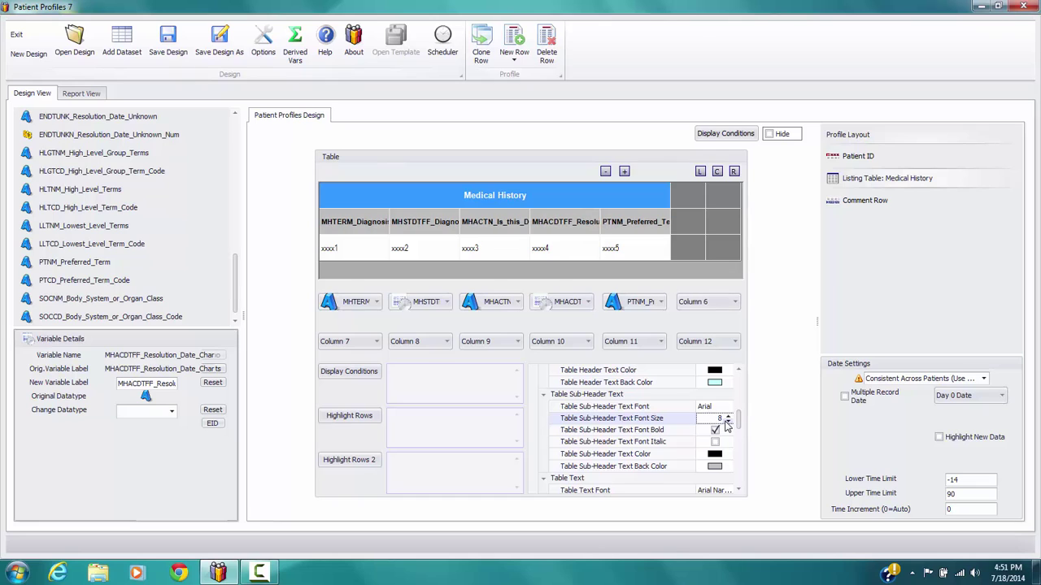
left_click(715, 431)
left_click(715, 443)
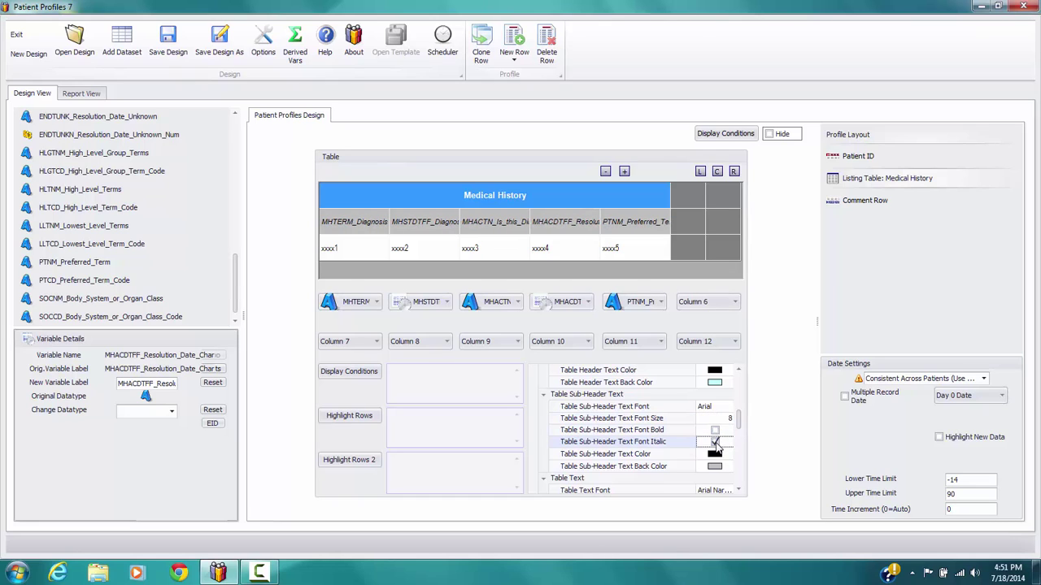
left_click(725, 468)
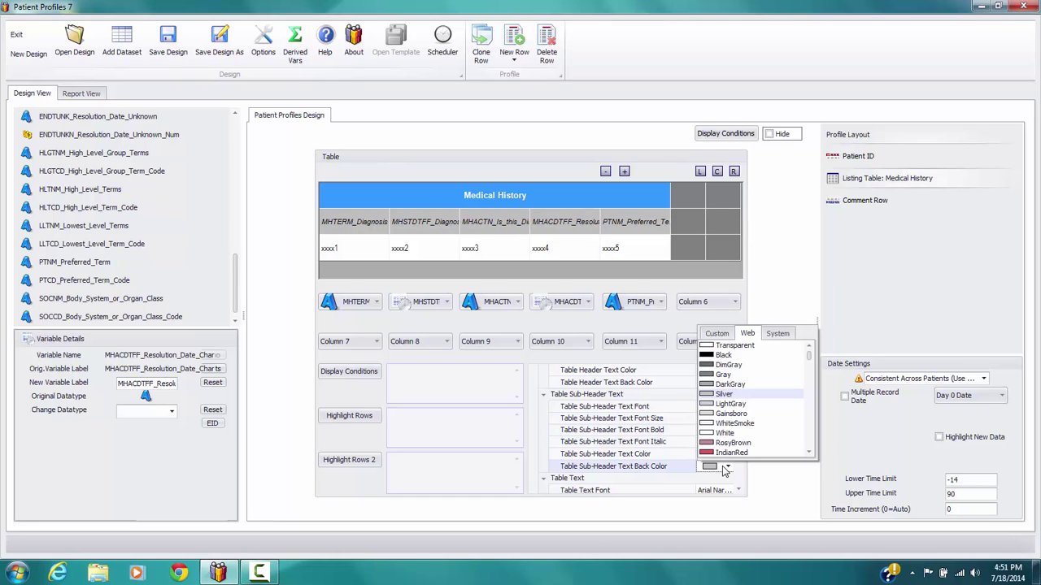
left_click(735, 415)
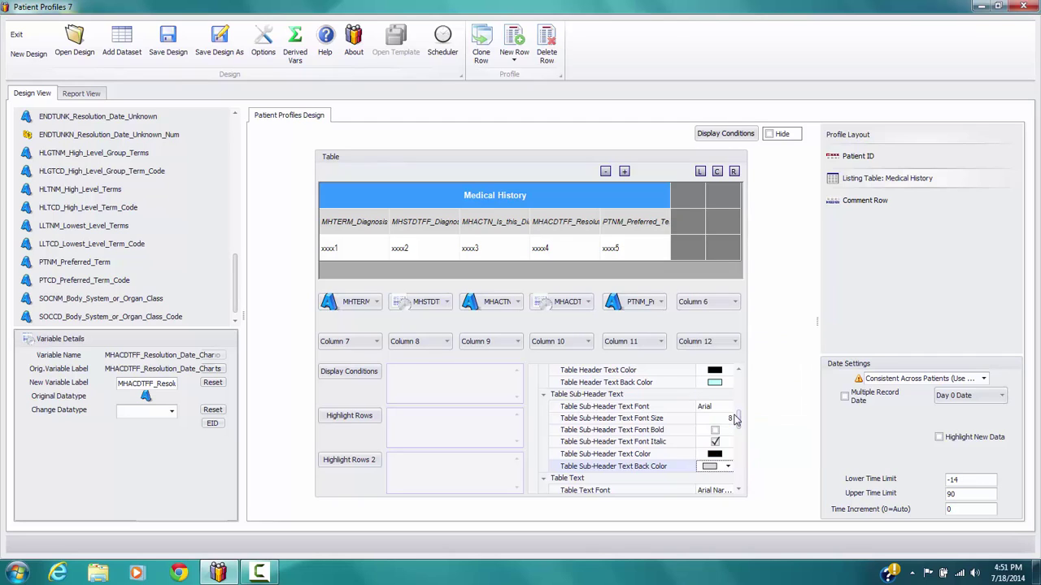
Widen the MHTERM_Diagnosis and PTNM_Preferred_Term columns of the listing table.
left_click(349, 227)
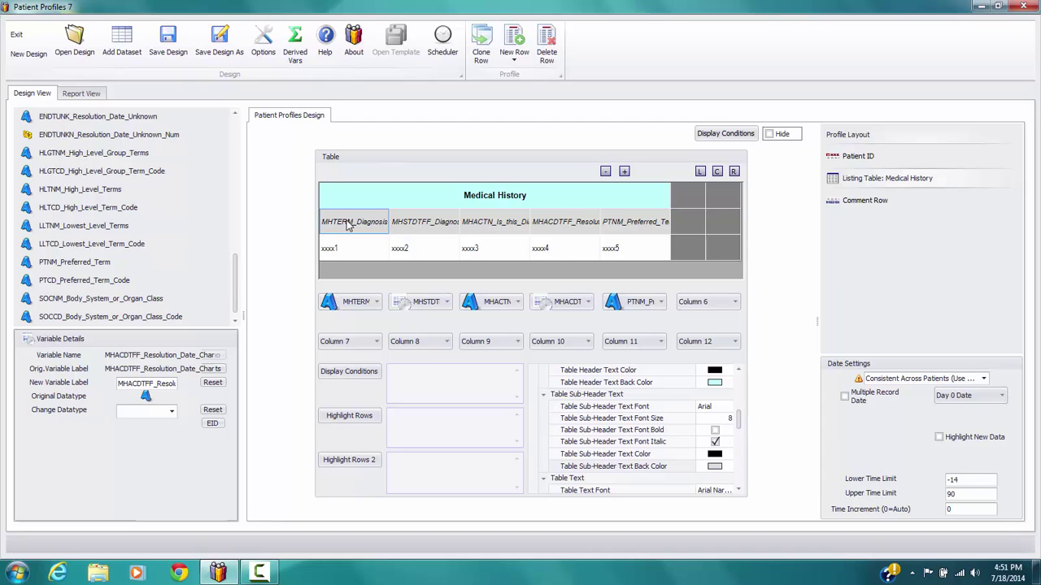
left_click(625, 172)
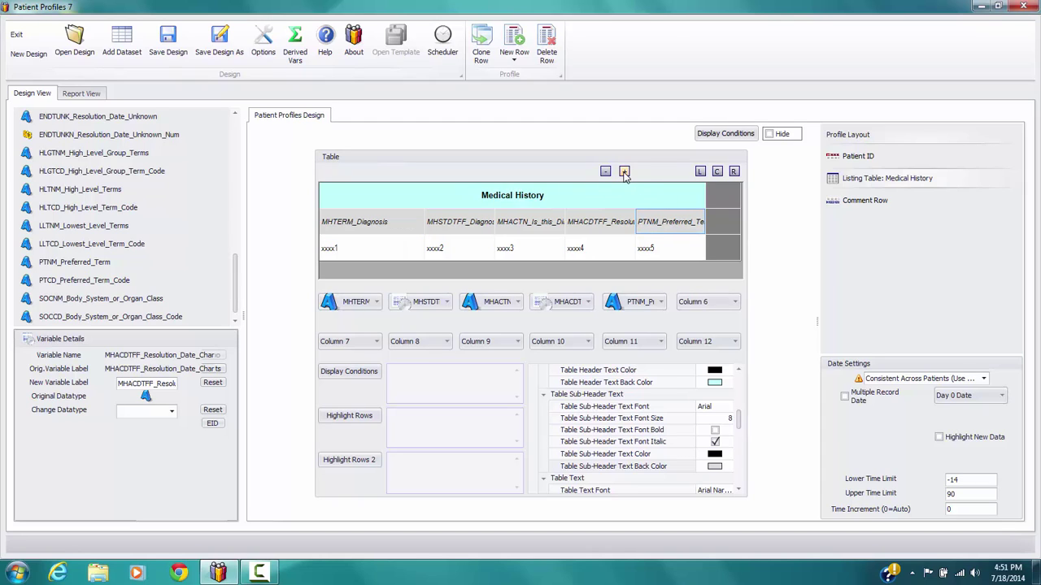
left_click(624, 173)
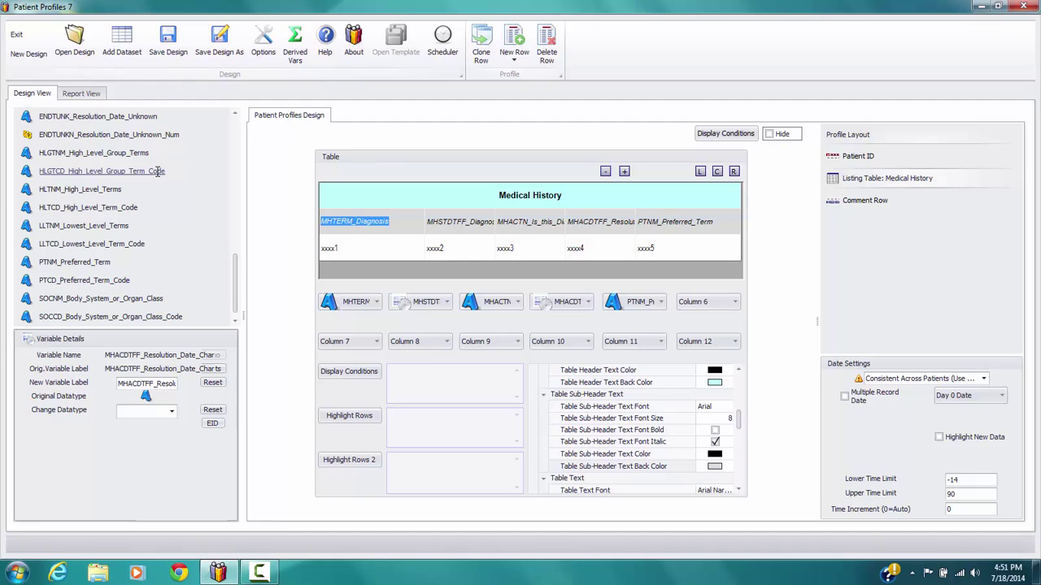
Rename the first two column sub-headers as Diagnosis and Diagnosis Date.
type("Di")
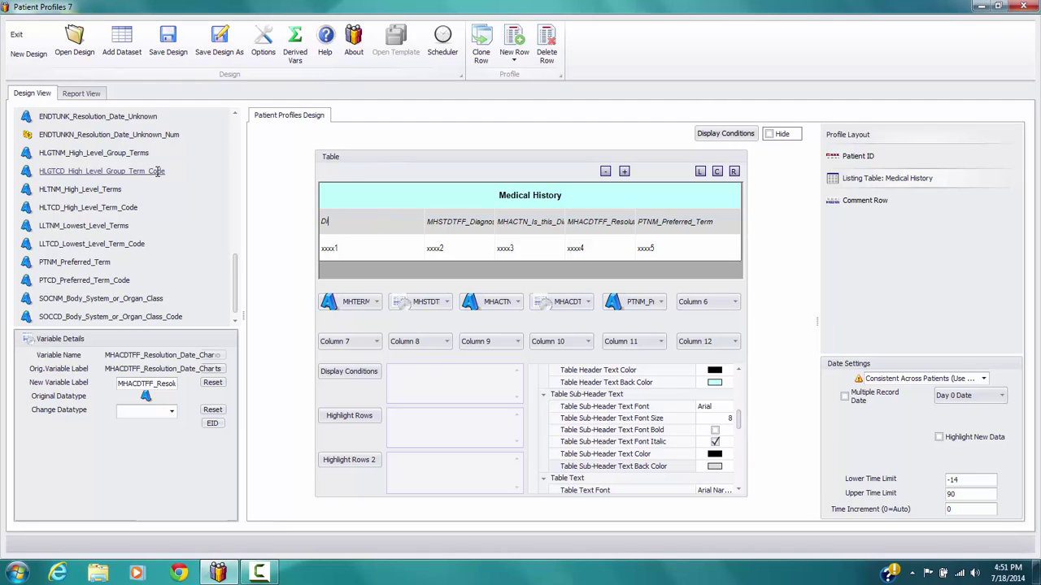
type("agnosis")
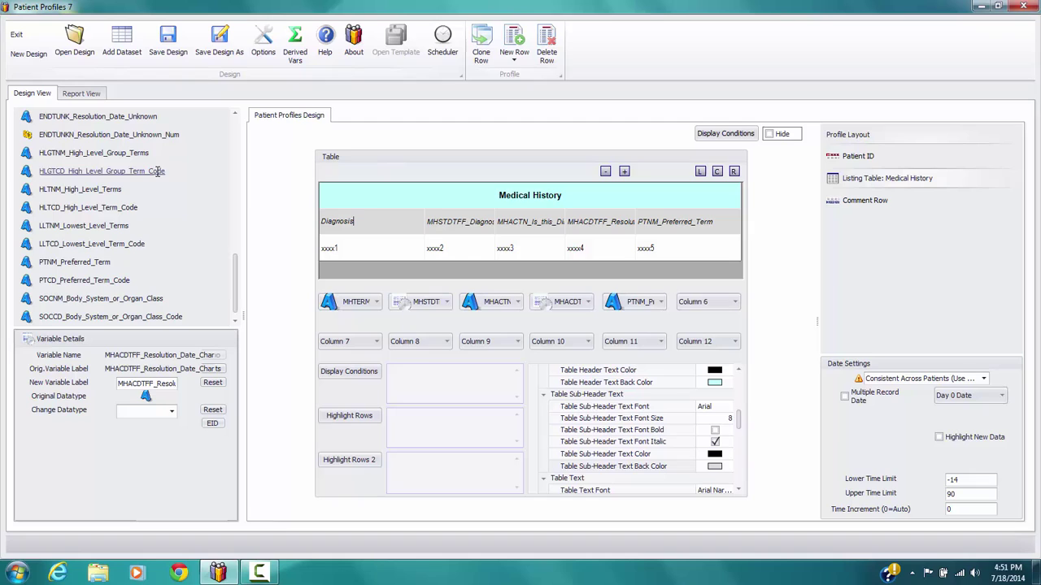
double_click(430, 225)
type("Diagnosis Date")
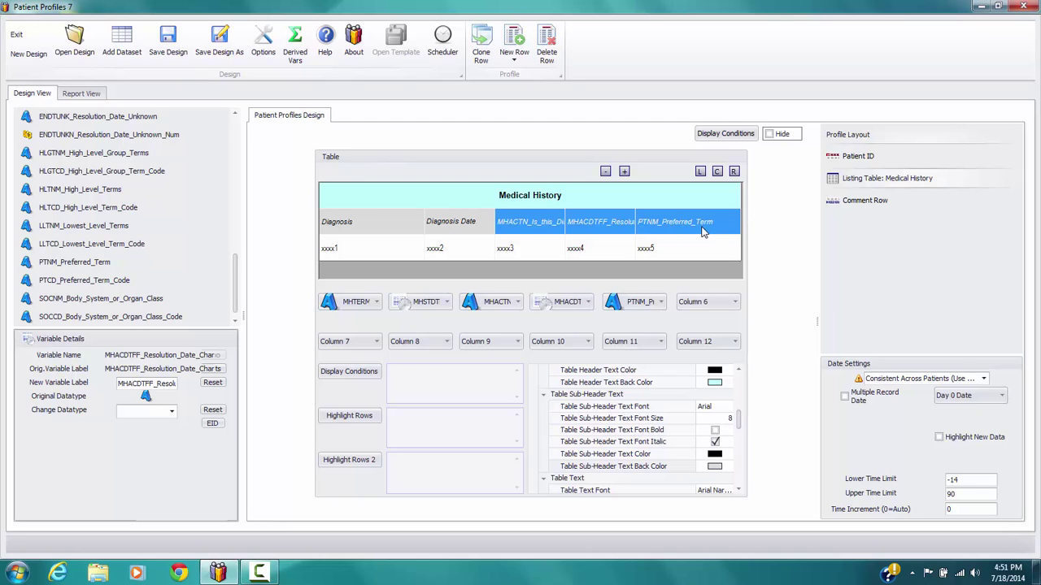
Rename the third column sub-header as Active Diagnosis?
left_click(534, 221)
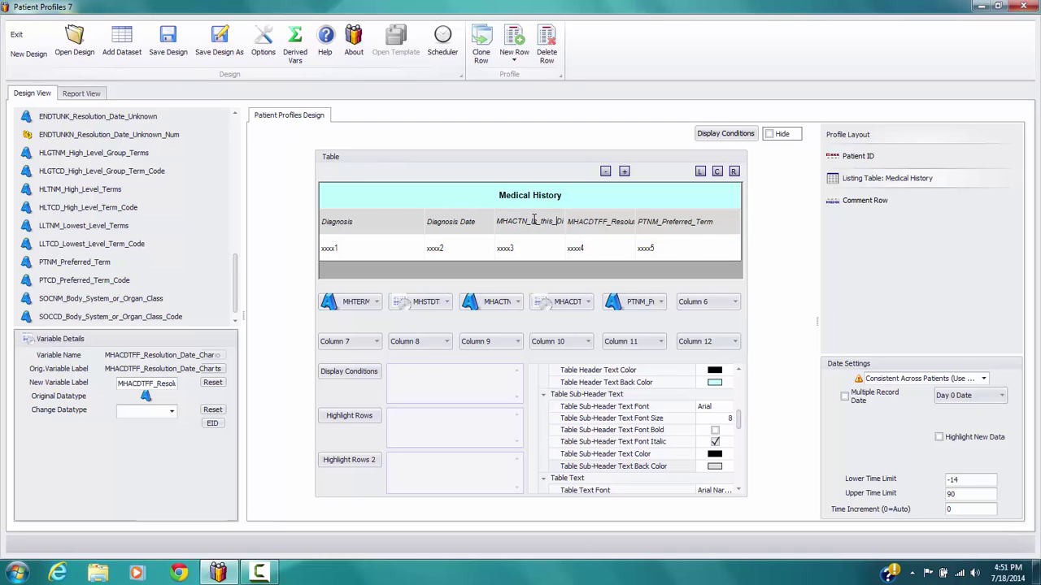
left_click_drag(498, 220, 737, 220)
type("A")
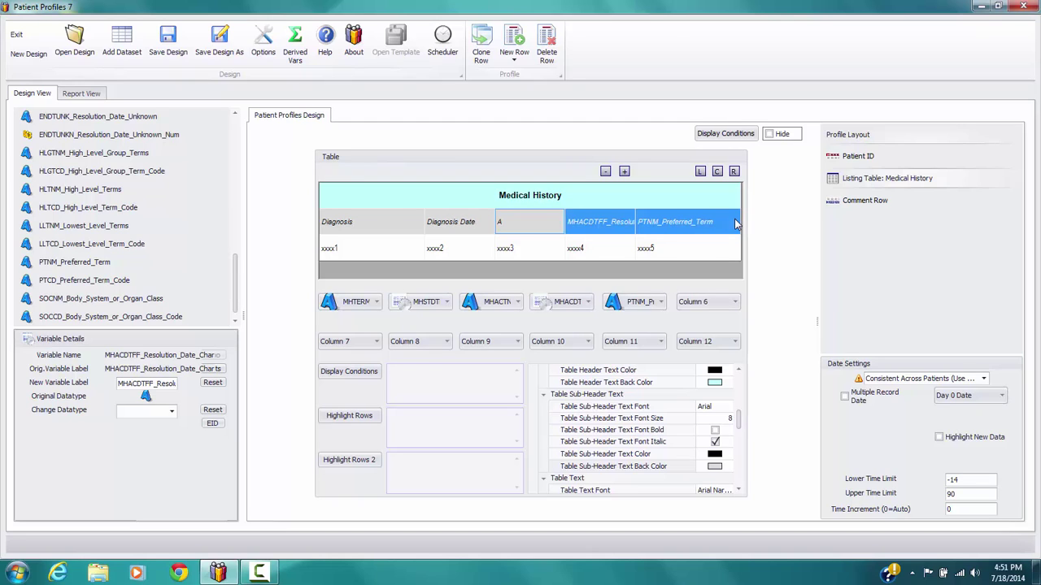
left_click(519, 224)
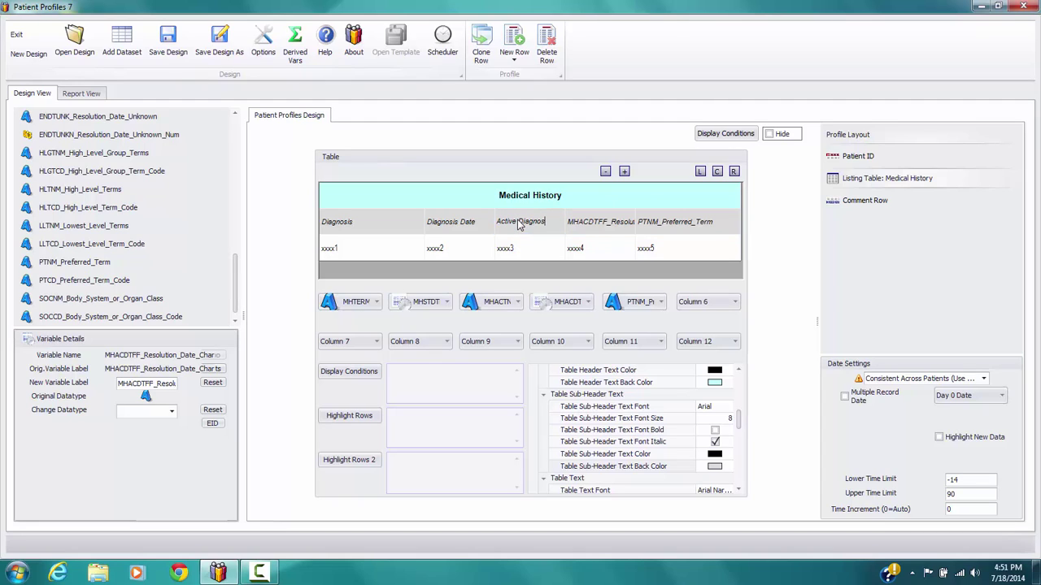
Rename the fourth and fifth column sub-headers as Resolution Date and Preferred Term.
left_click(577, 220)
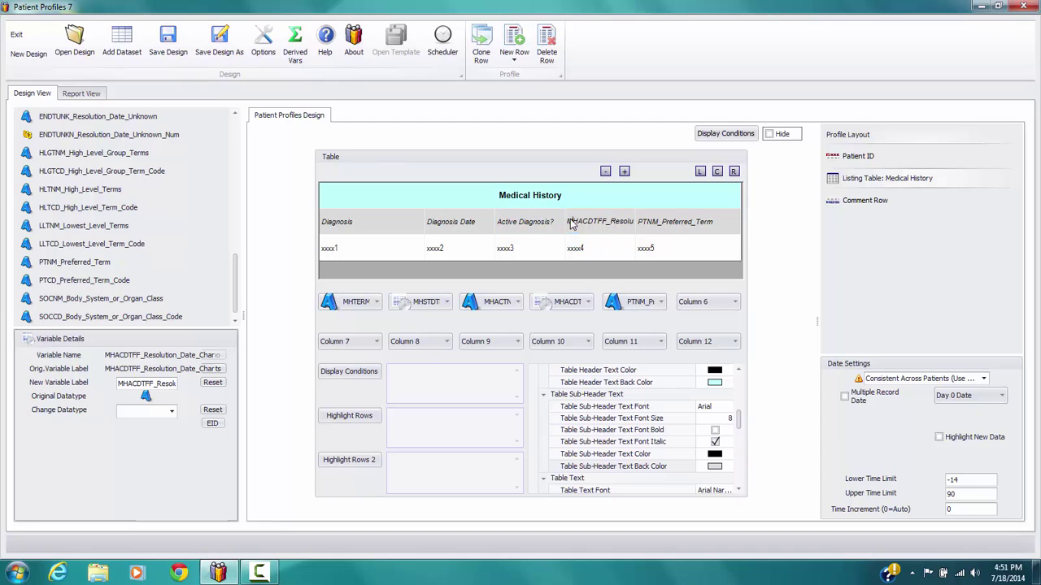
left_click_drag(578, 218, 770, 201)
type("Resolution Date")
left_click(720, 222)
left_click_drag(719, 221, 467, 151)
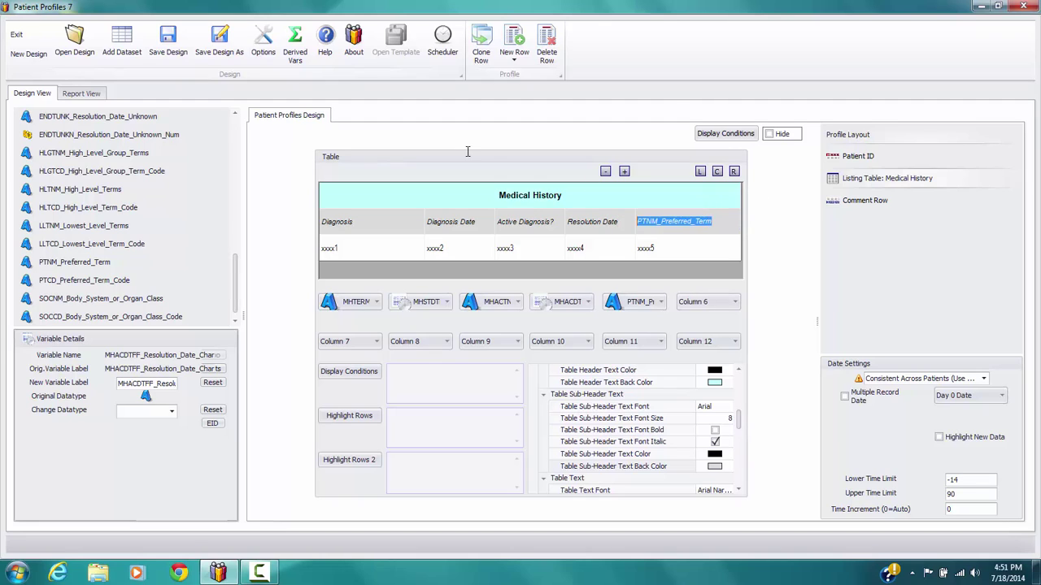
type("Pre")
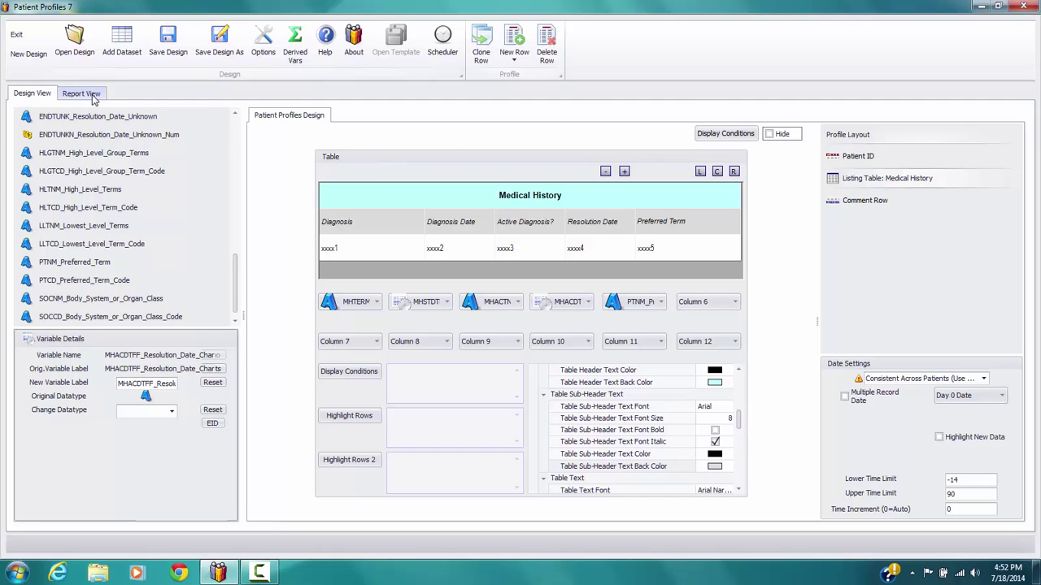
Generate the report to check the table's gridlines, header colors, column widths and renamed sub-headers, and return to the design.
left_click(91, 95)
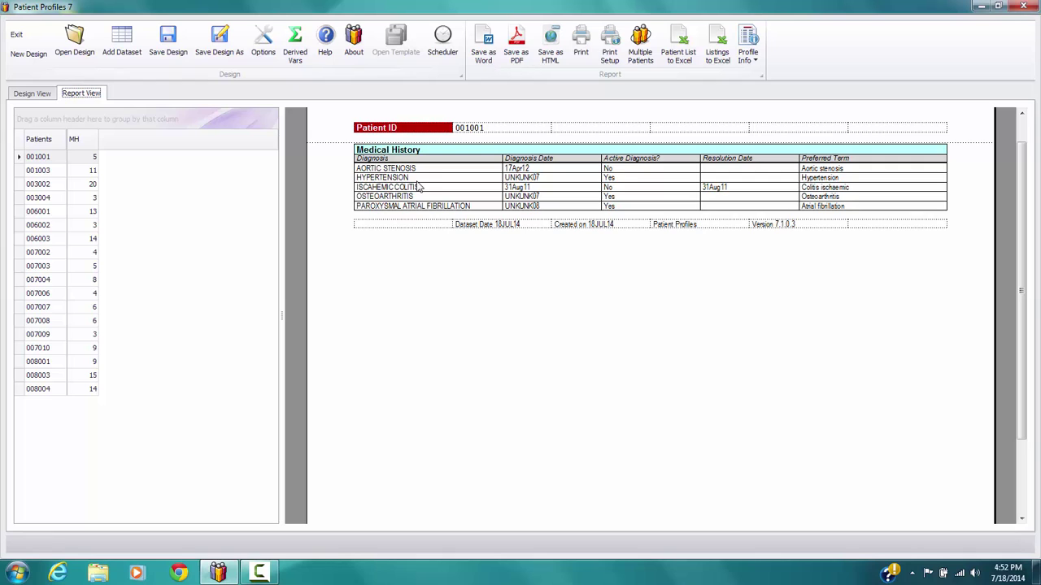
left_click(33, 94)
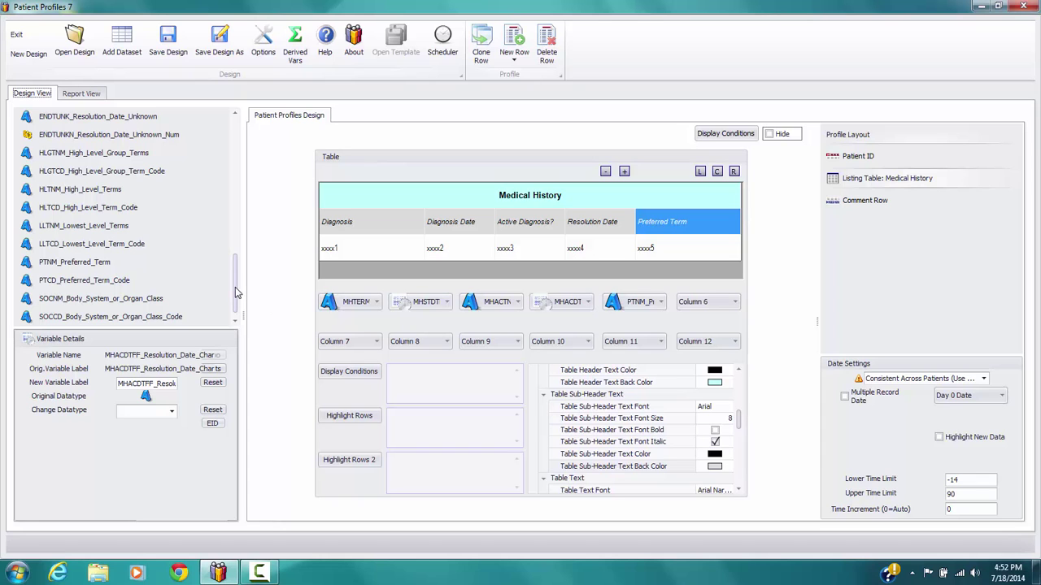
Recode all values of the MHTERM_Diagnosis variable from upper case to proper case.
left_click_drag(237, 295, 239, 220)
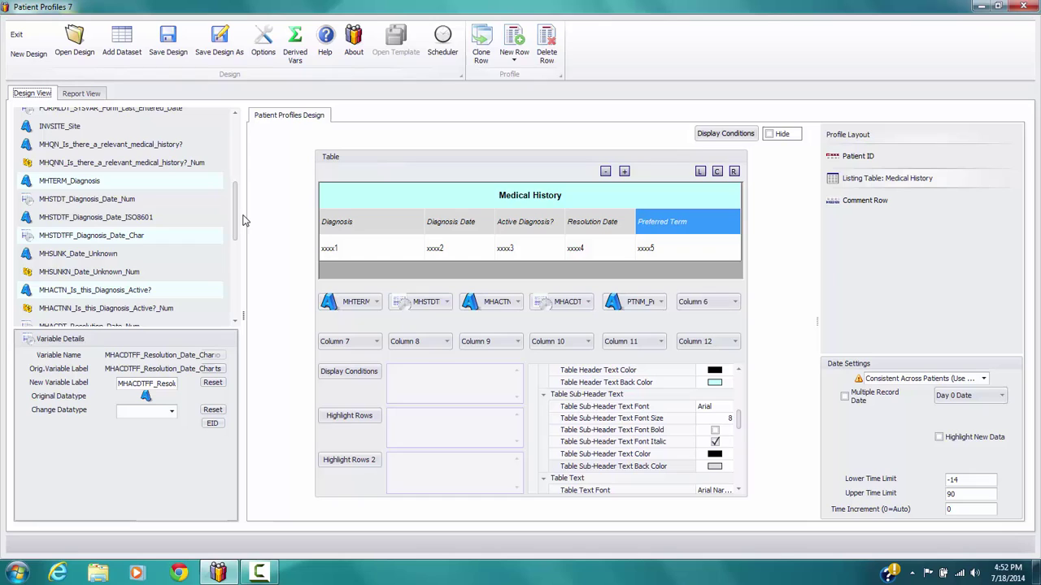
left_click(67, 182)
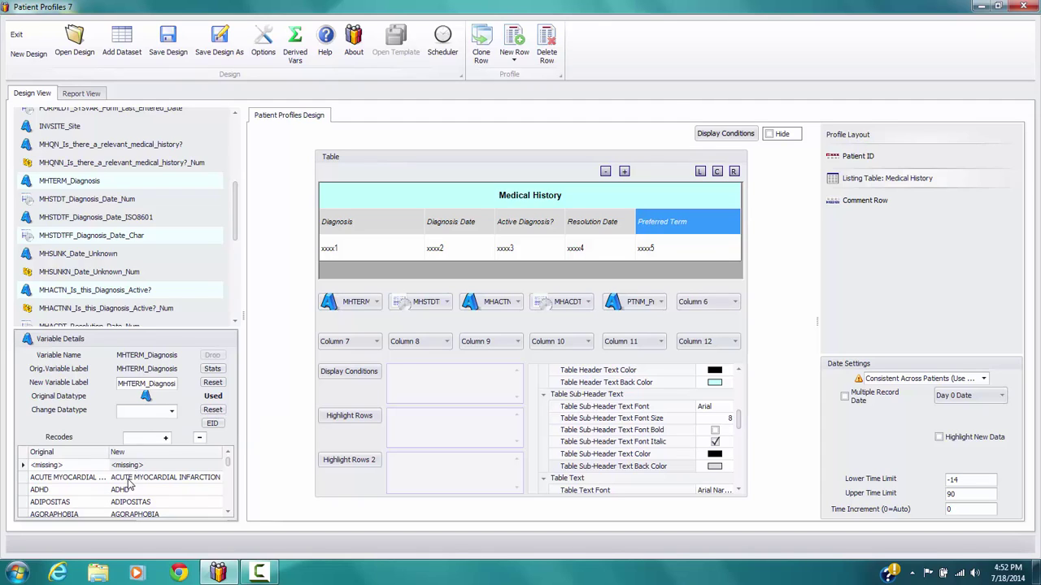
left_click_drag(229, 462, 228, 469)
left_click(147, 398)
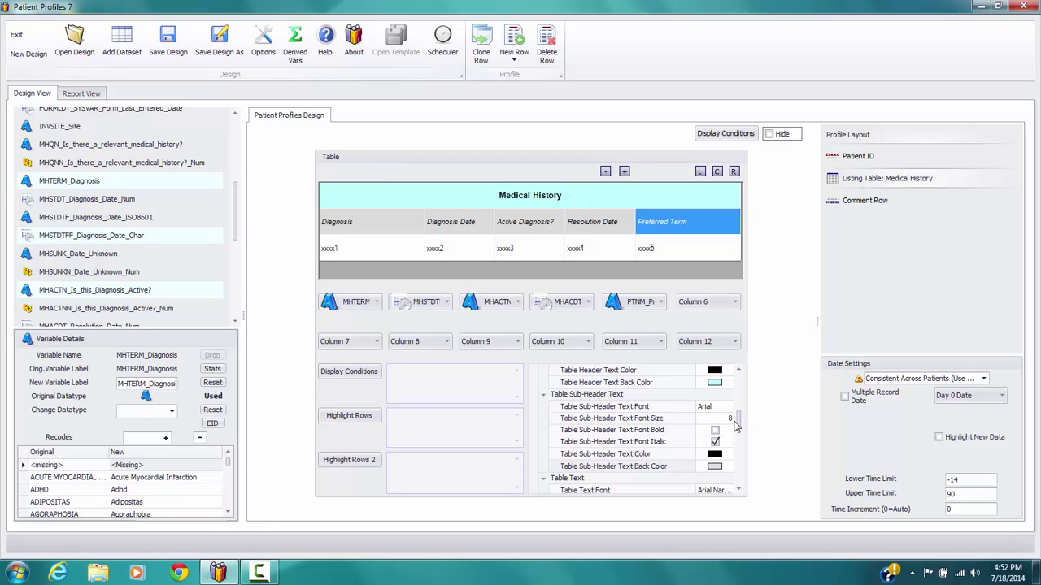
Set the table's First Sort Column option to 2.
scroll(738, 417, "up", 5)
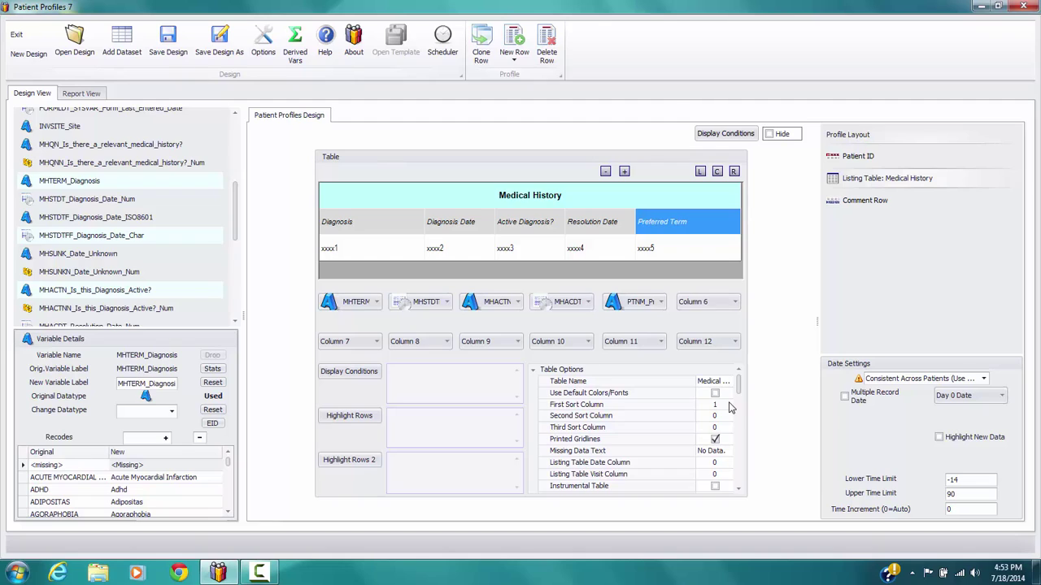
left_click(729, 406)
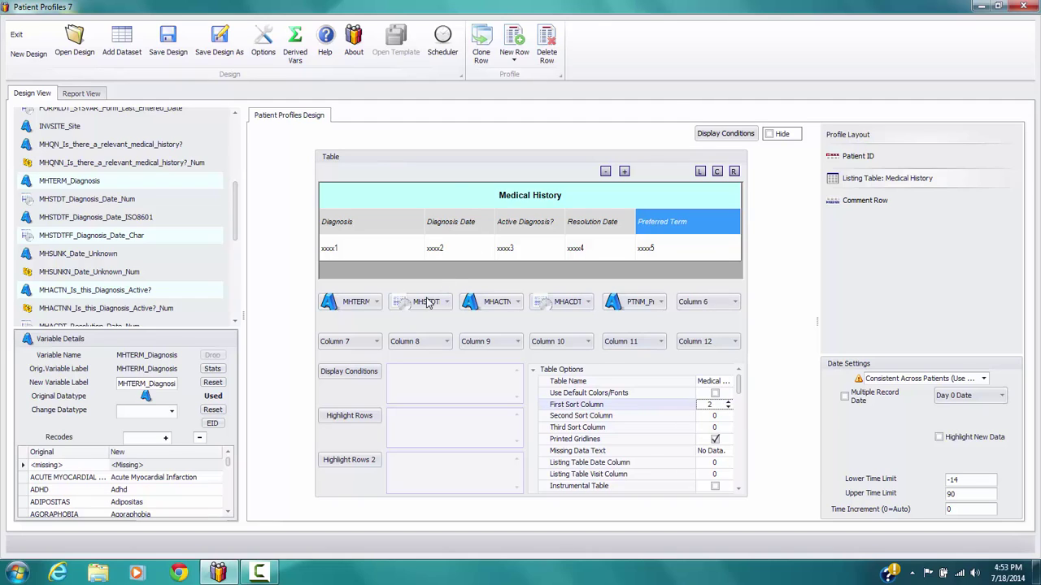
Define a row highlight condition for records where MHACTN_Is_this_Diagnosis_Active? equals Yes.
left_click(349, 417)
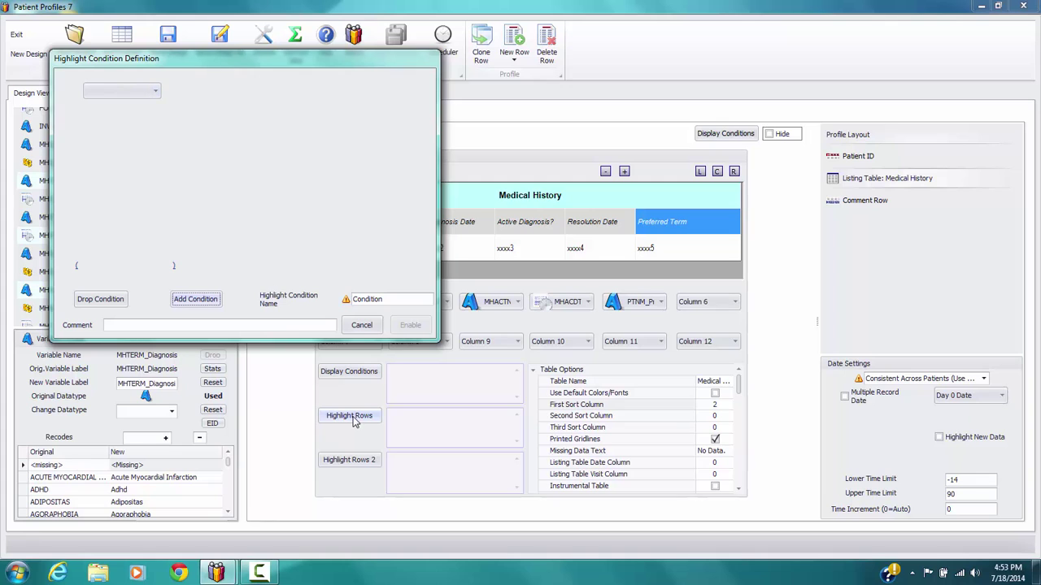
left_click(156, 91)
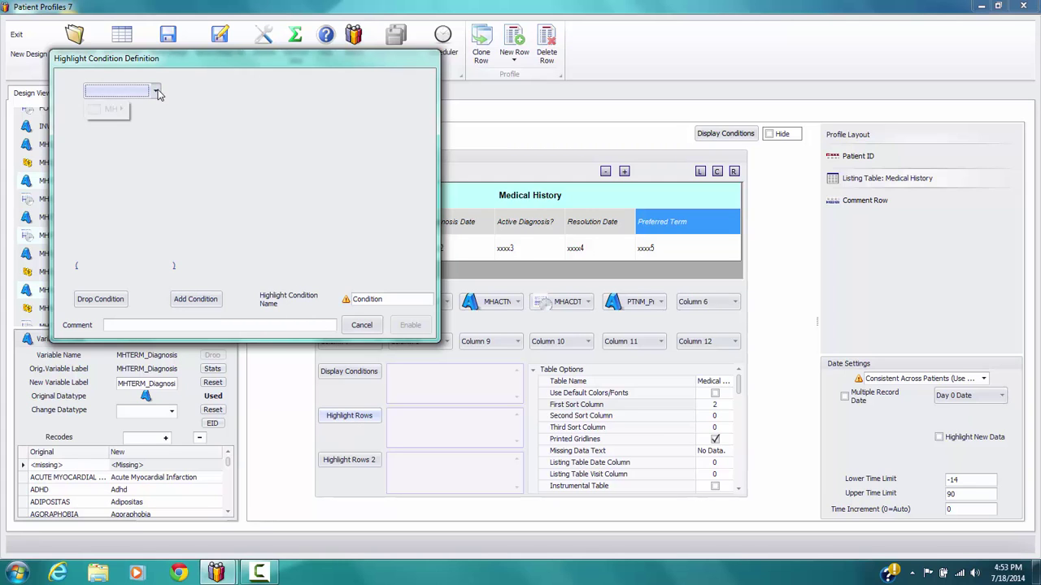
mouse_move(111, 110)
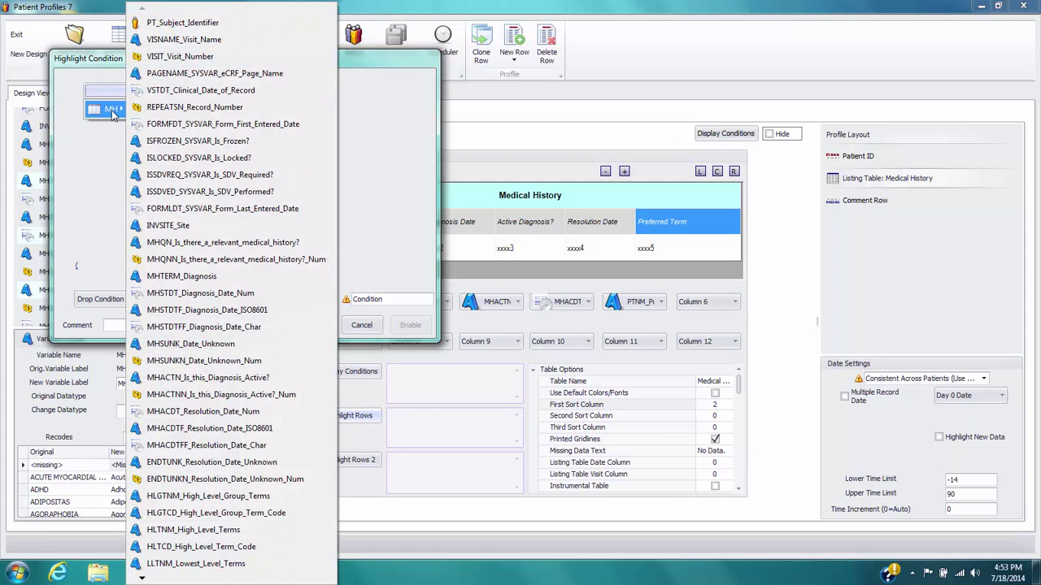
left_click(223, 379)
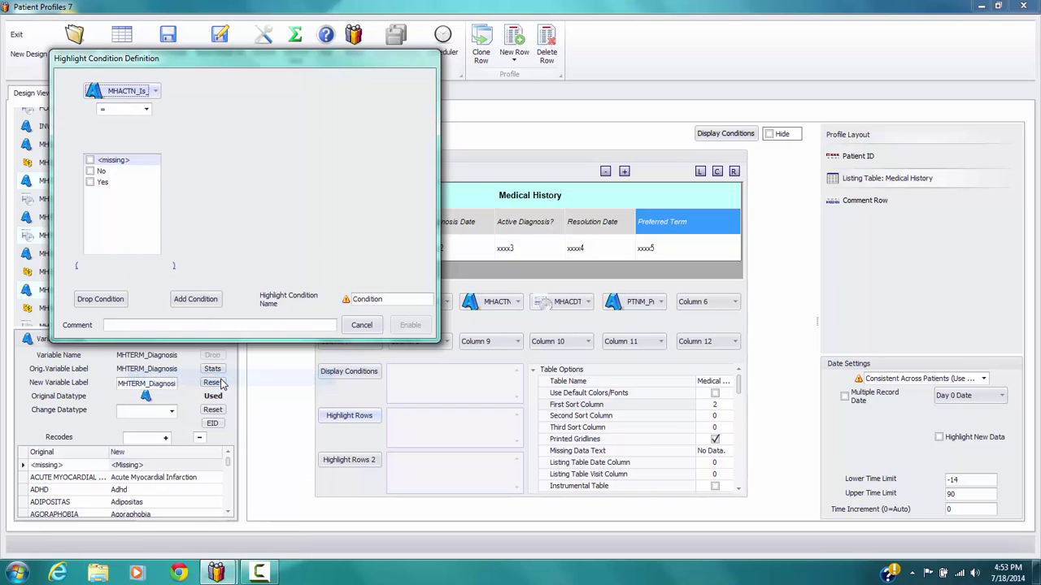
left_click(90, 183)
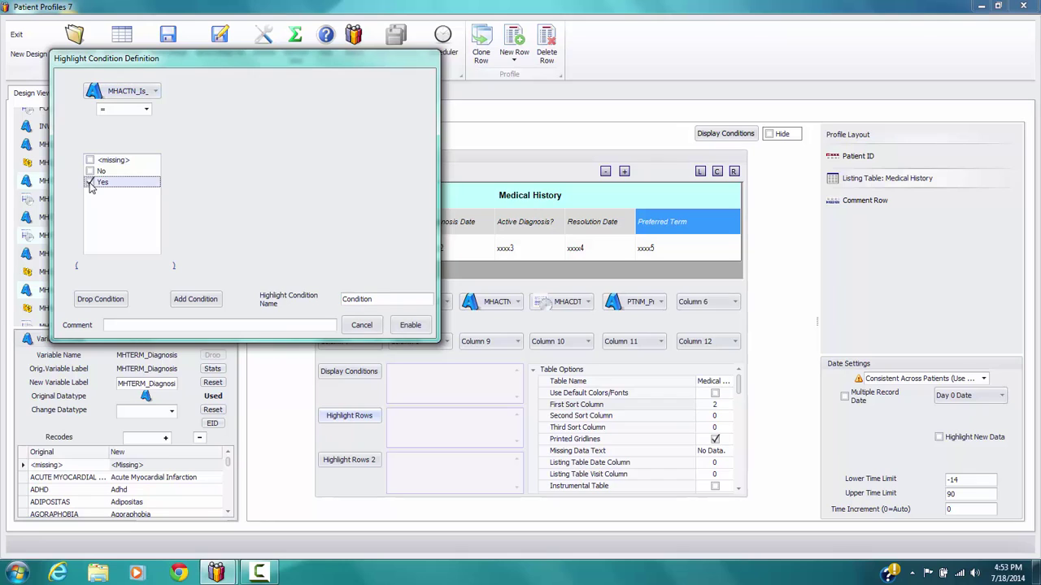
left_click(411, 326)
Set the Table Highlight font size to 9 and turn off its bold formatting.
left_click_drag(737, 389, 740, 453)
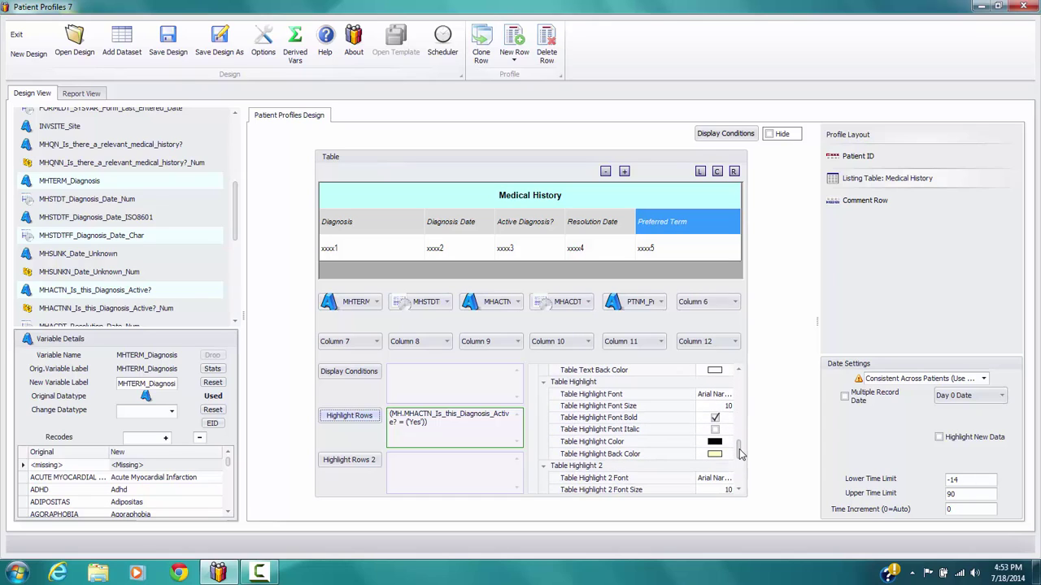
left_click(727, 409)
left_click(728, 403)
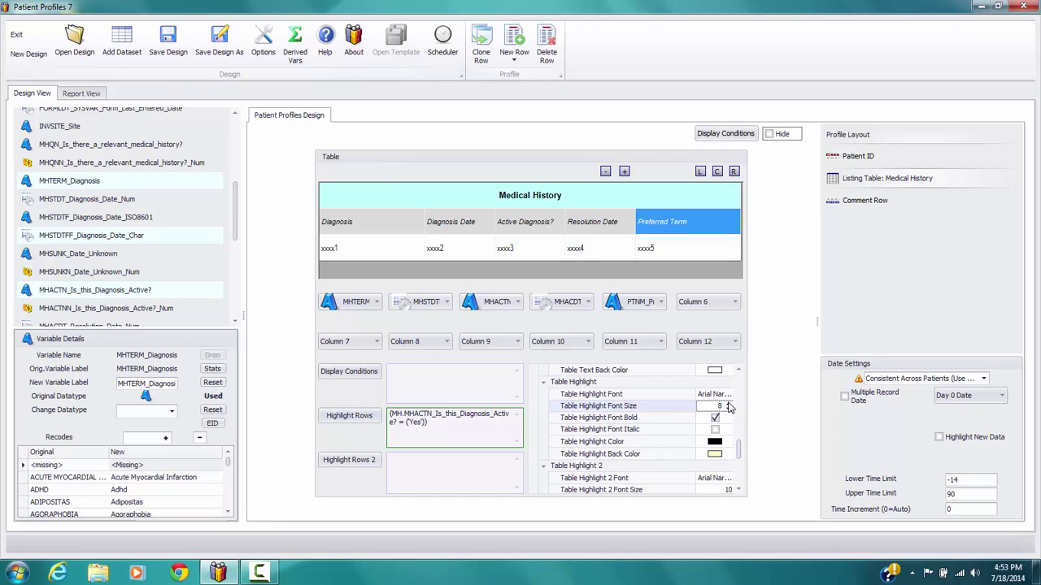
left_click(717, 418)
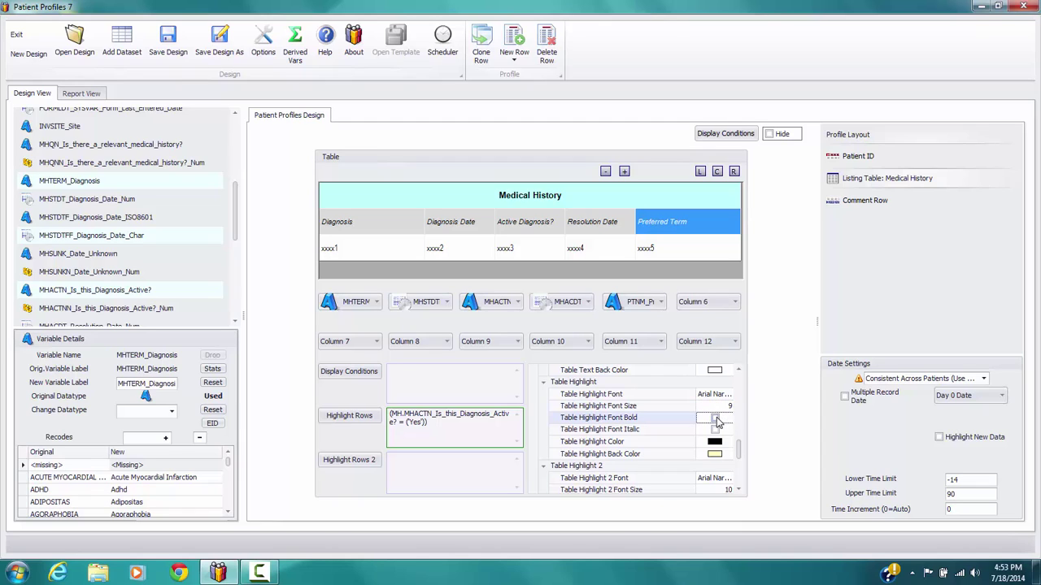
Set the Table Highlight text color to red and its back color to white, and generate the report to check the highlighting.
left_click(712, 443)
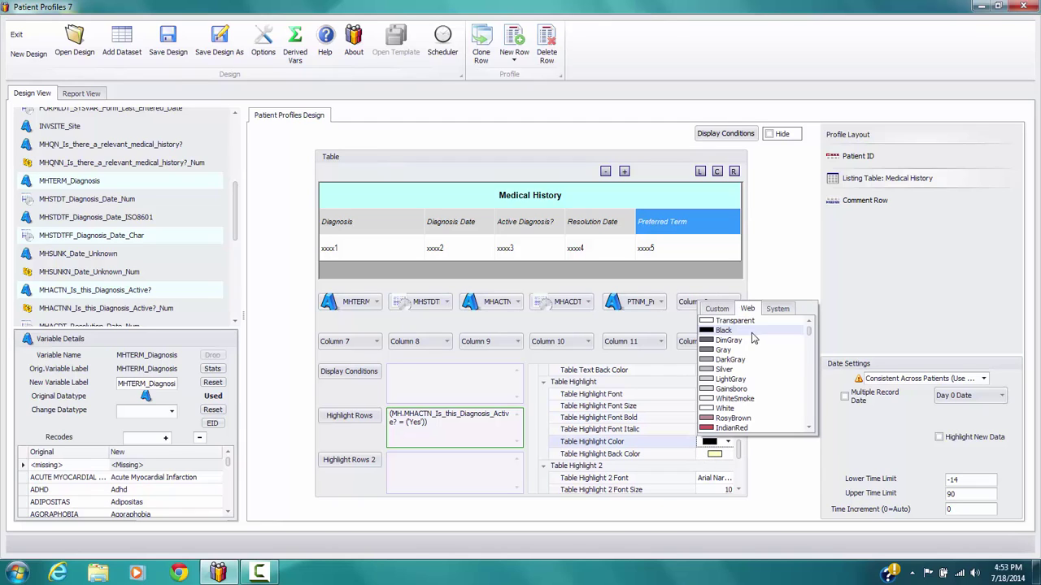
left_click(718, 310)
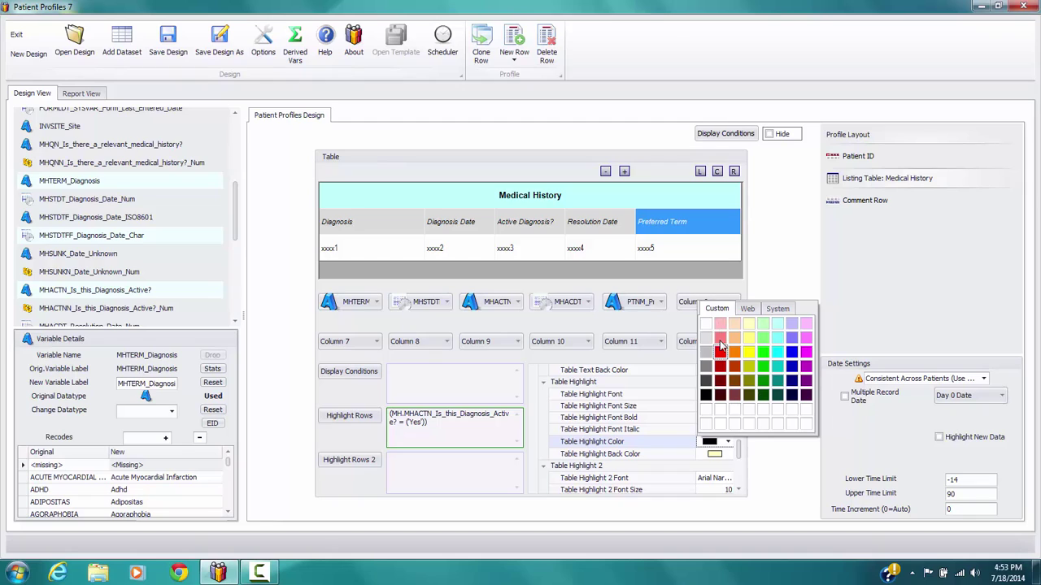
left_click(720, 352)
left_click(722, 457)
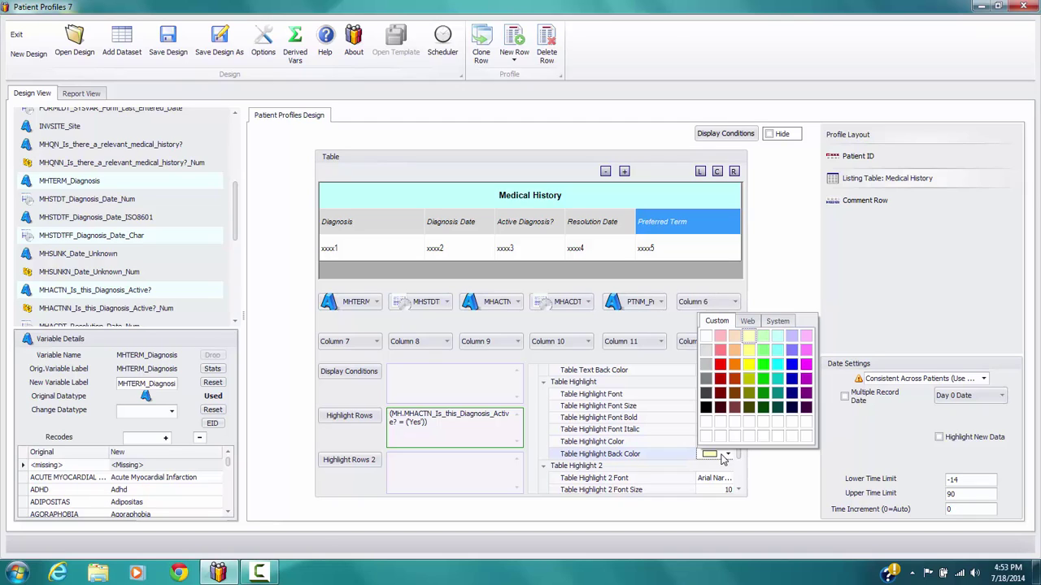
left_click(707, 337)
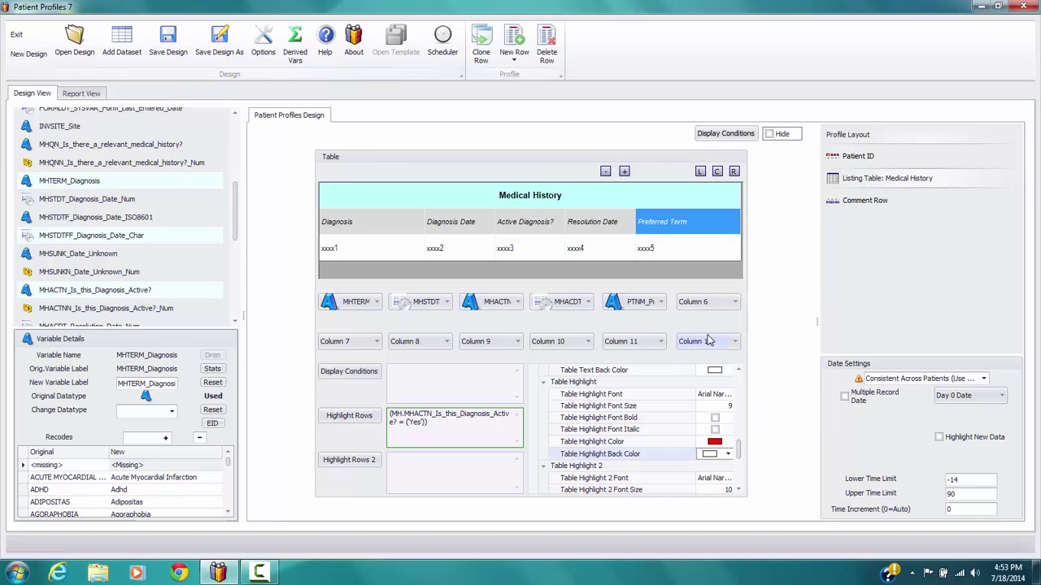
left_click(95, 96)
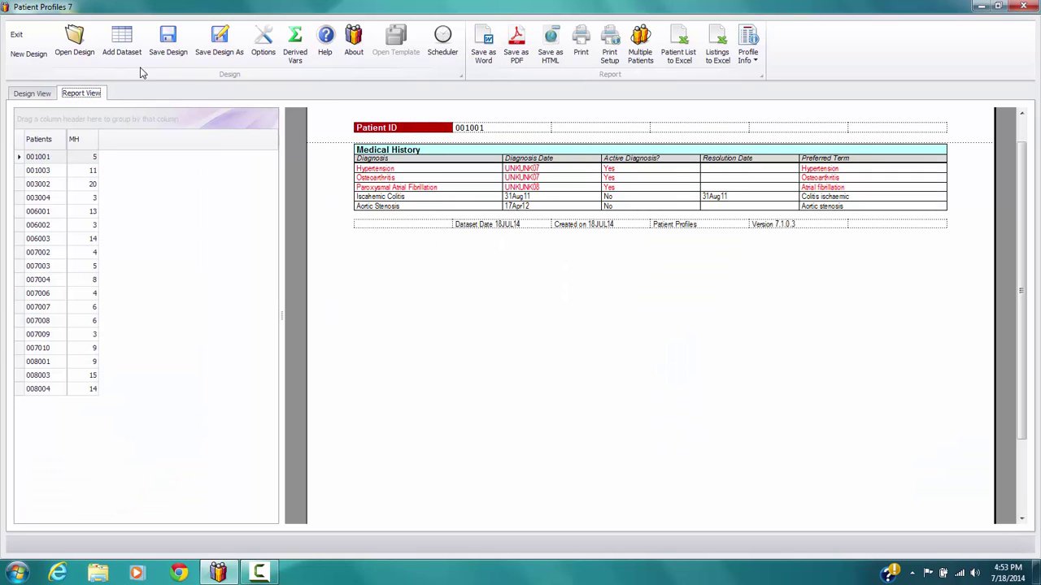